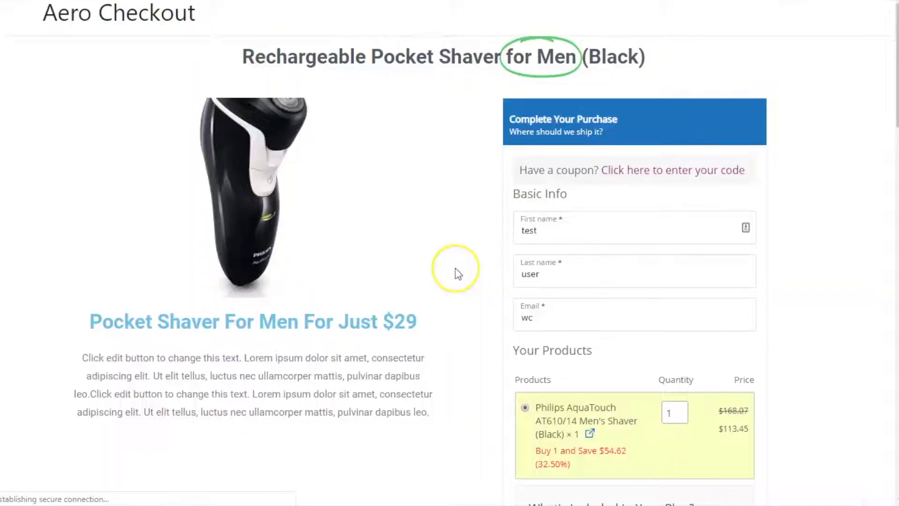
# Scroll down the razor's embedded checkout past shipping and order summary to payment.
pyautogui.scroll(-4, 455, 269)
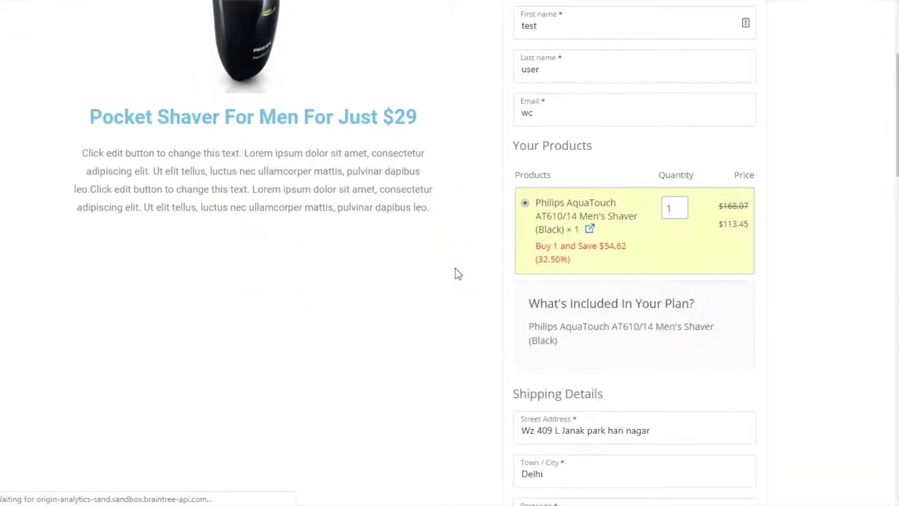
pyautogui.scroll(-5, 455, 269)
pyautogui.scroll(-8, 455, 273)
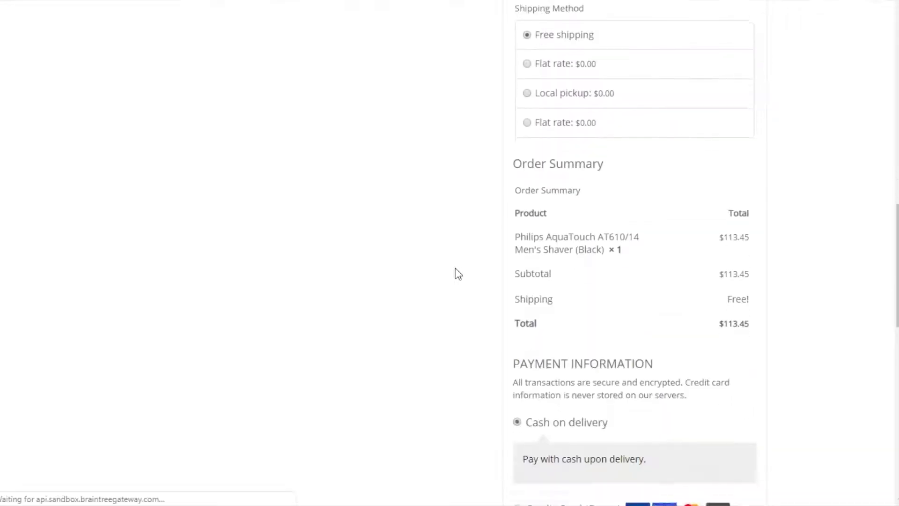
pyautogui.scroll(-6, 458, 273)
pyautogui.scroll(-2, 455, 269)
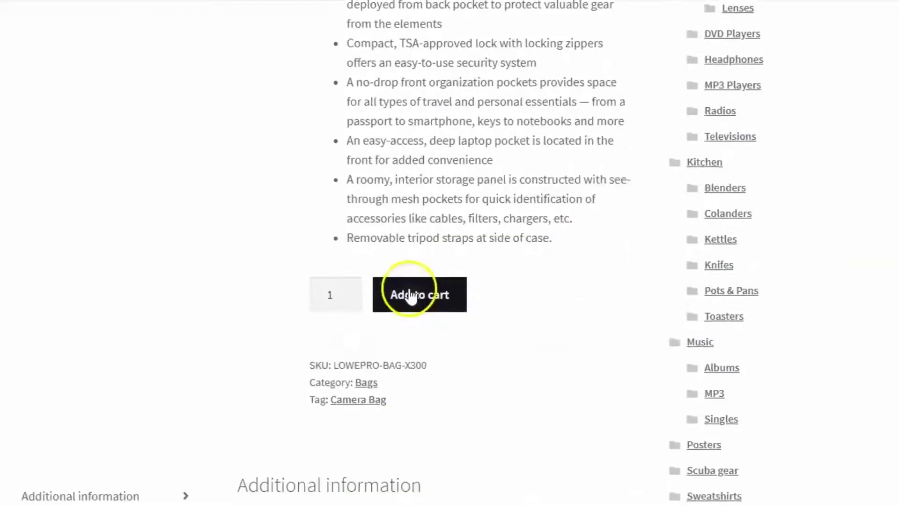
# Add the Lowepro Pro Roller x300 AW to the cart and proceed to checkout.
pyautogui.click(411, 295)
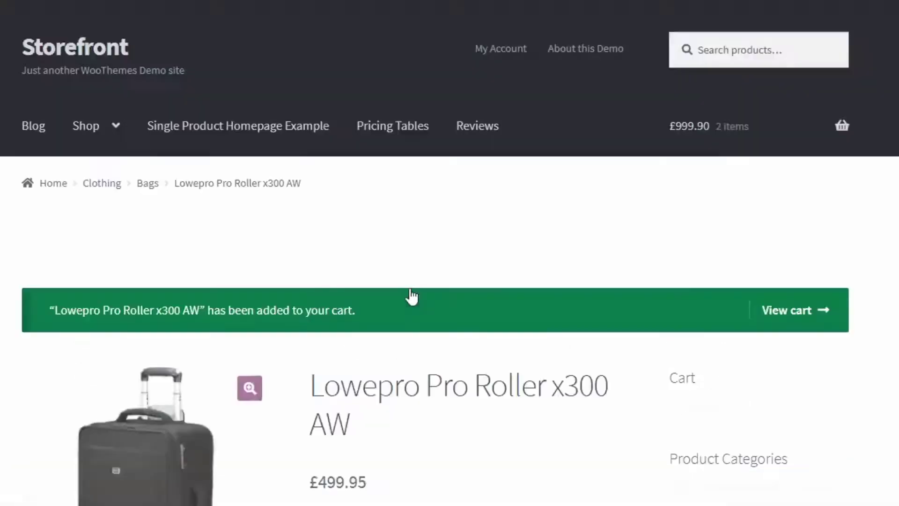
pyautogui.scroll(-6, 450, 253)
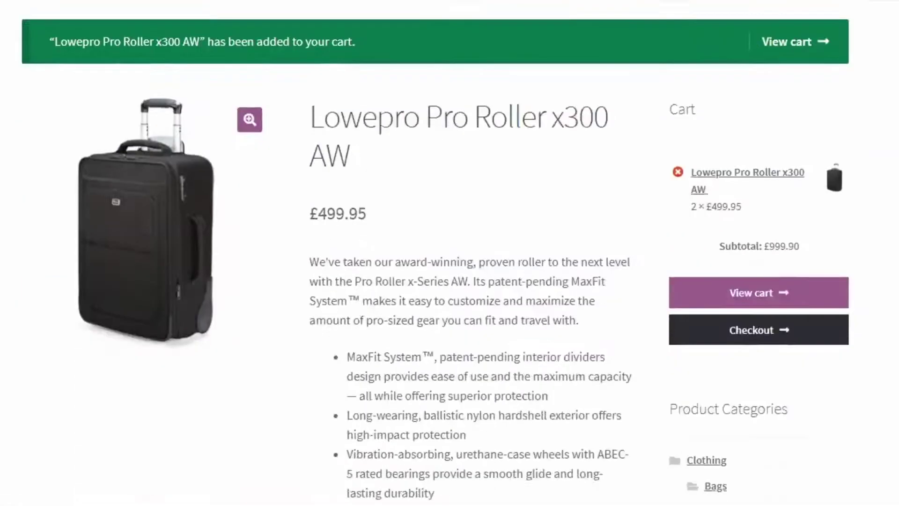
pyautogui.click(749, 316)
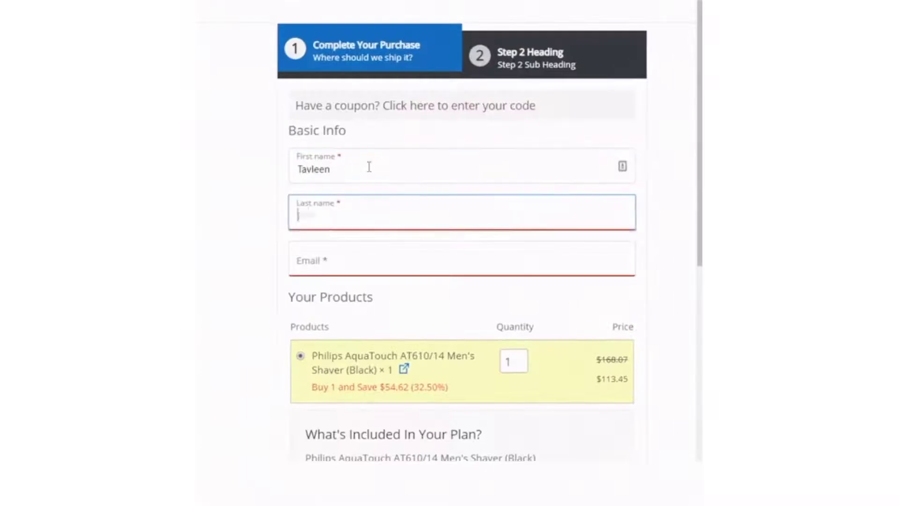
# Advance the two-step checkout to Step 2 and review shipping and payment options.
pyautogui.scroll(-4, 398, 215)
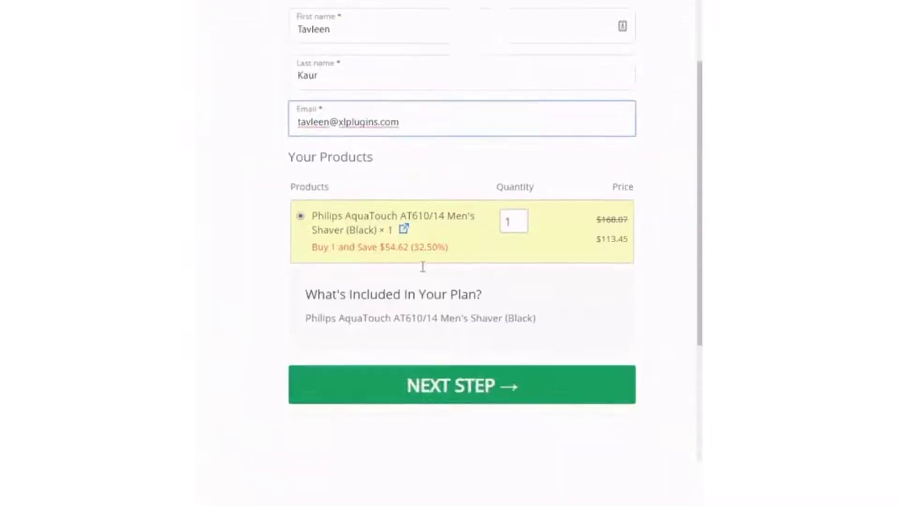
pyautogui.click(459, 363)
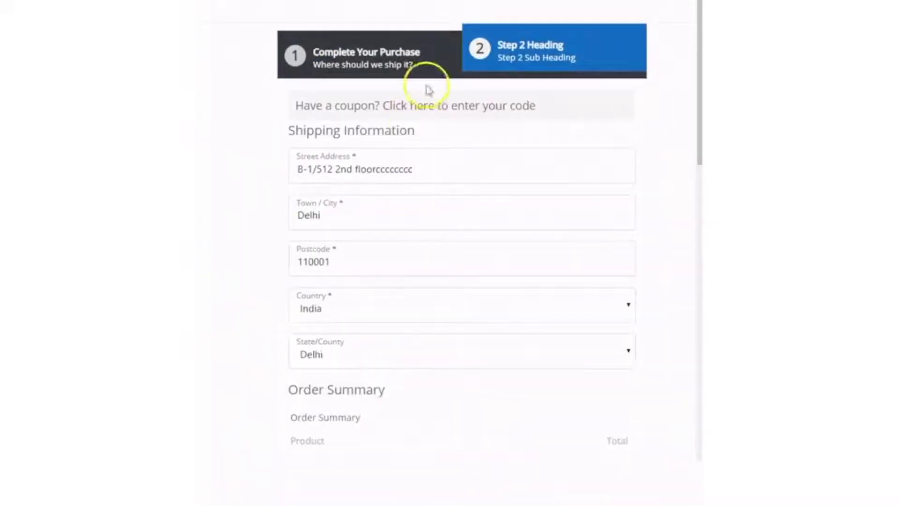
pyautogui.scroll(-10, 494, 209)
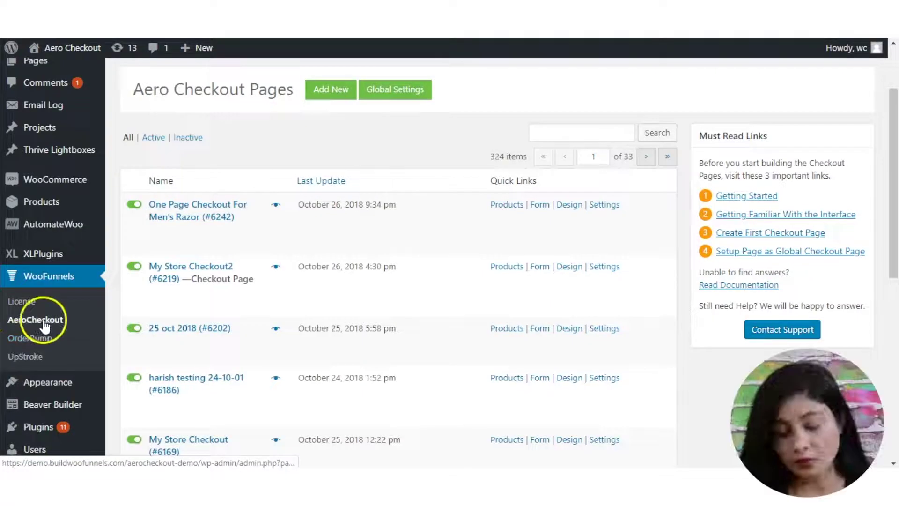
# Create a new Aero checkout page titled 'One Page Checkout For Men's Razor'.
pyautogui.click(334, 94)
pyautogui.click(315, 258)
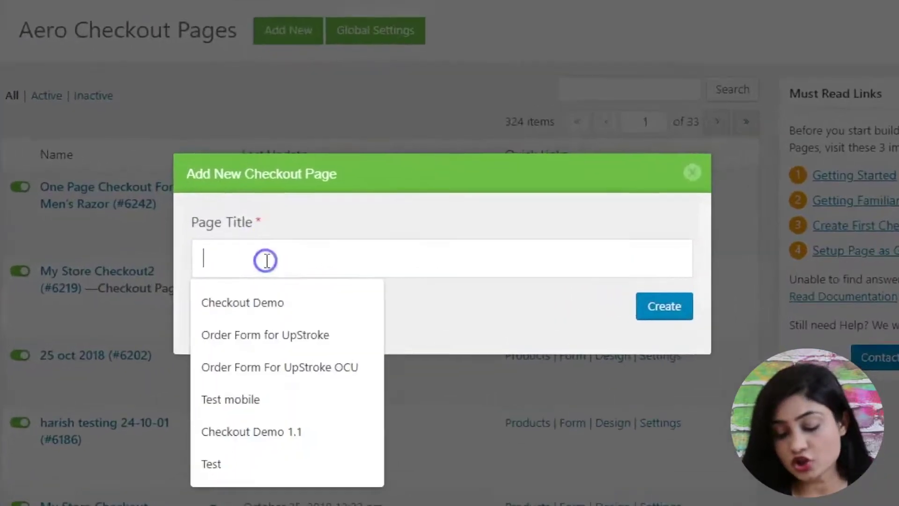
pyautogui.write('One Page')
pyautogui.press('Down')
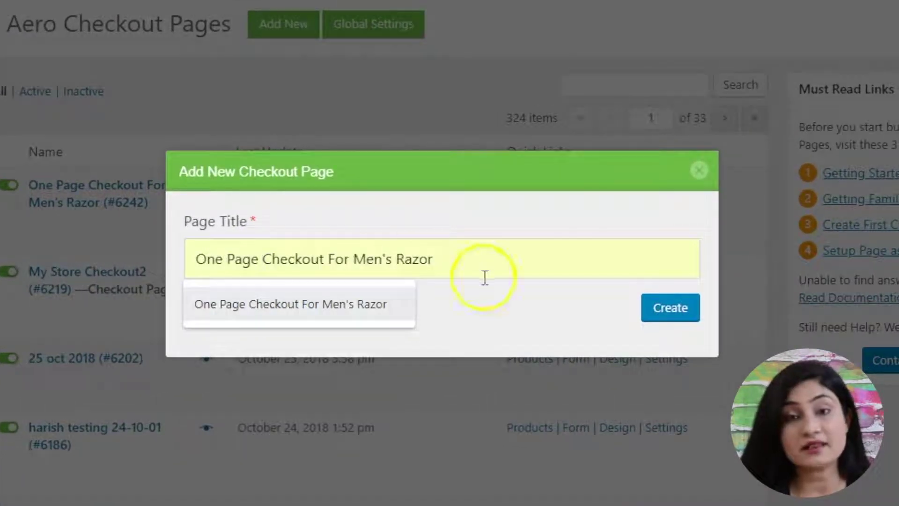
pyautogui.click(298, 232)
pyautogui.click(296, 268)
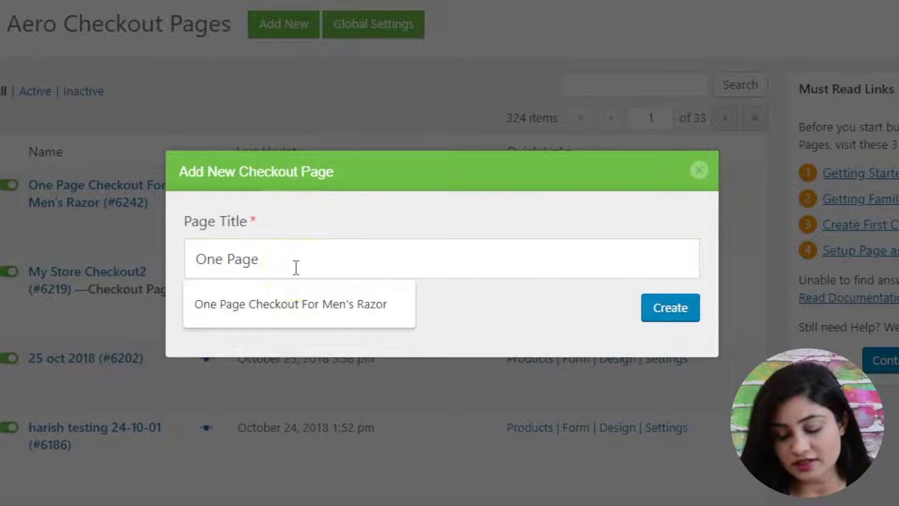
pyautogui.click(297, 302)
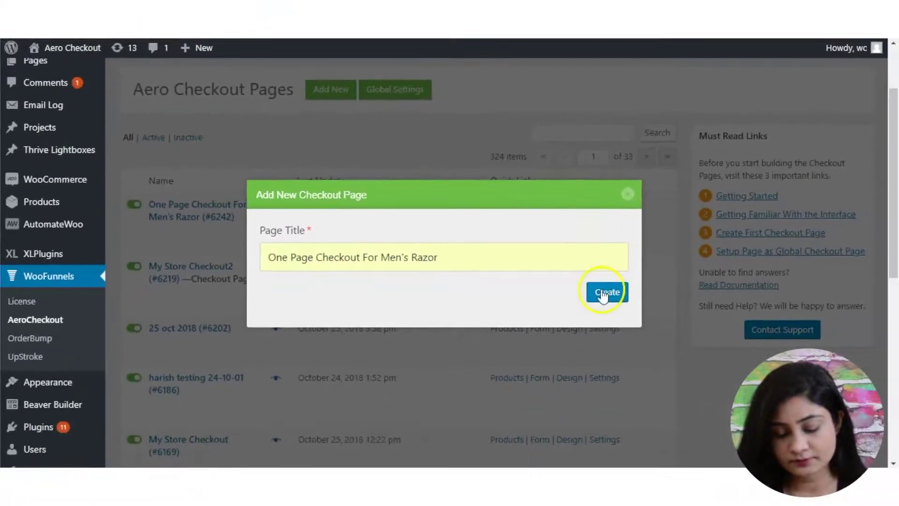
pyautogui.click(603, 294)
# Search 'philip' and add the Philips AquaTouch AT610/14 Men's Shaver (Black) to the checkout.
pyautogui.click(467, 332)
pyautogui.click(326, 259)
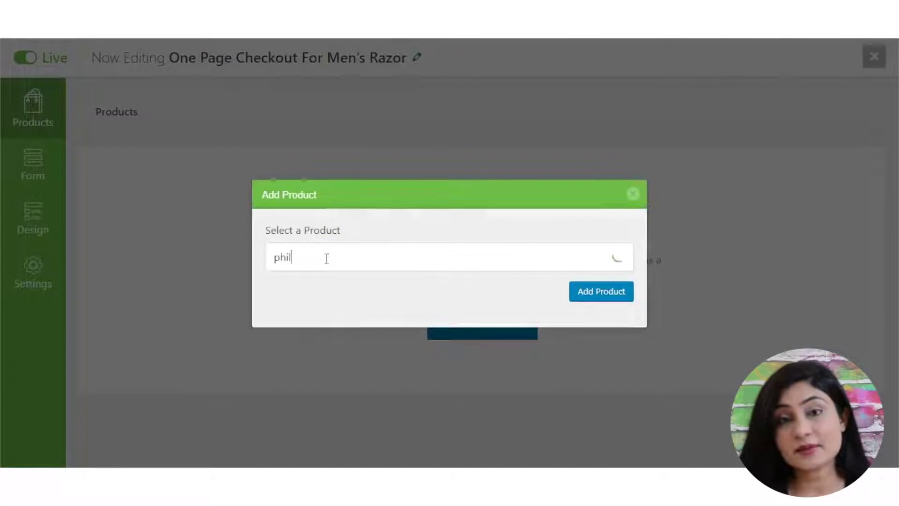
pyautogui.write('philip')
pyautogui.click(315, 285)
pyautogui.click(580, 296)
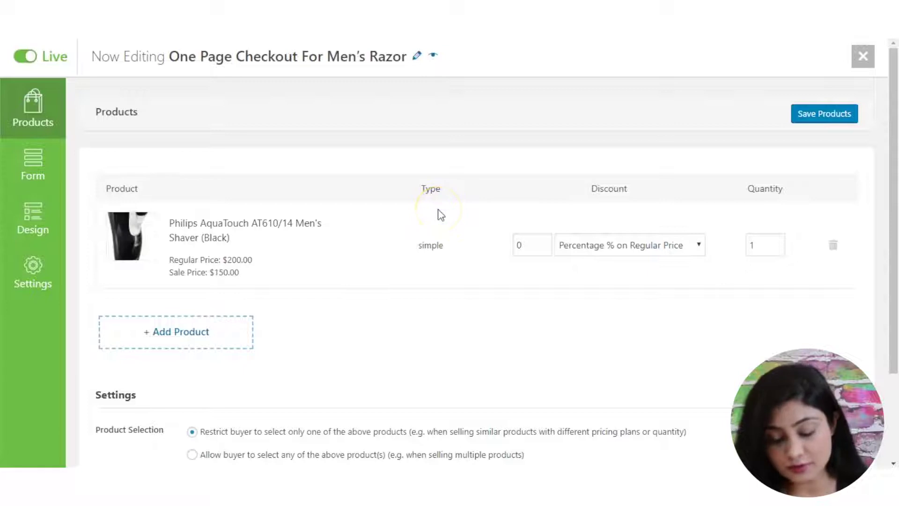
# Set the shaver's discount type to Percentage % on Sale Price.
pyautogui.scroll(-1, 515, 214)
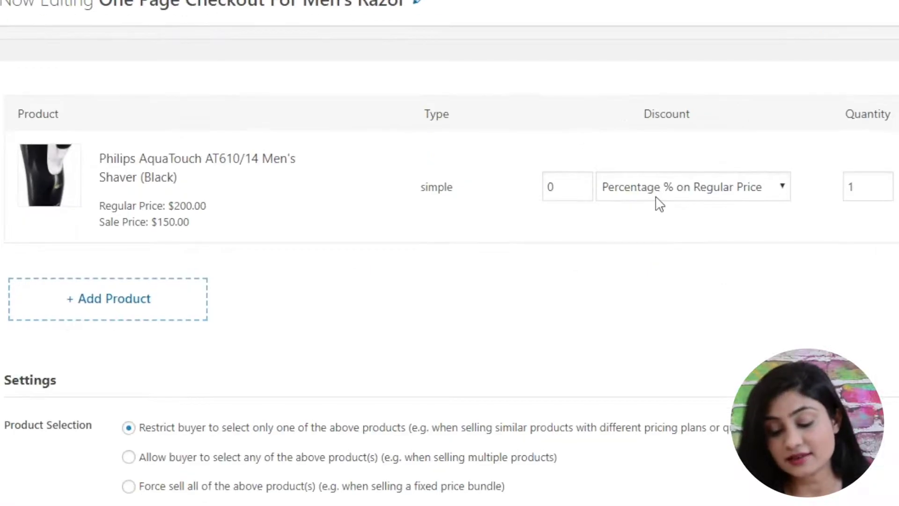
pyautogui.click(657, 196)
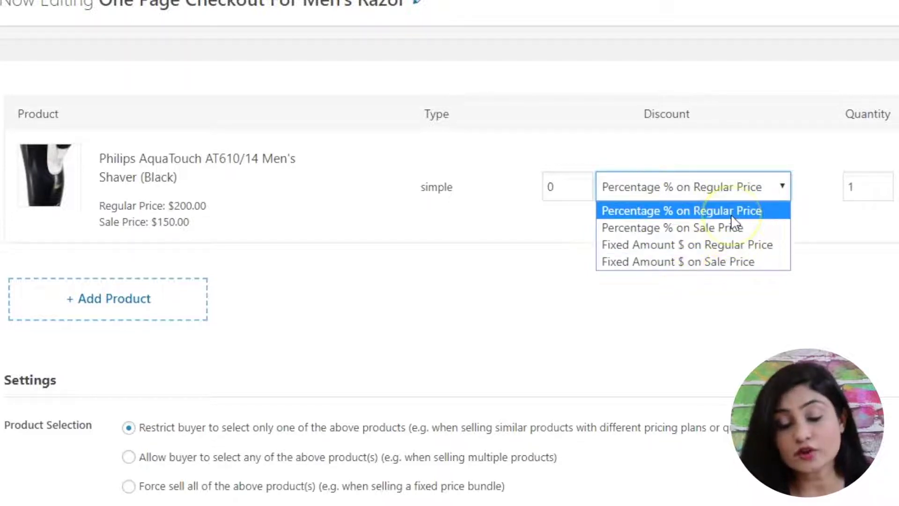
pyautogui.click(706, 228)
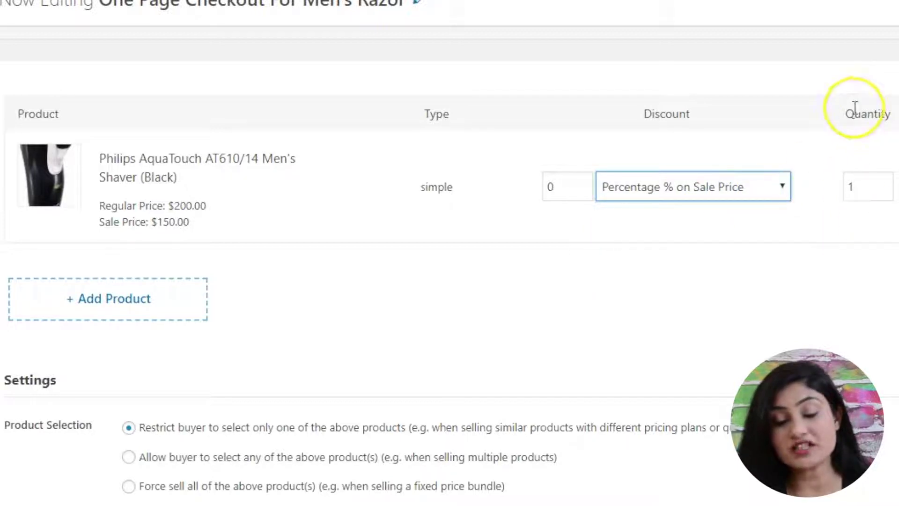
pyautogui.click(859, 159)
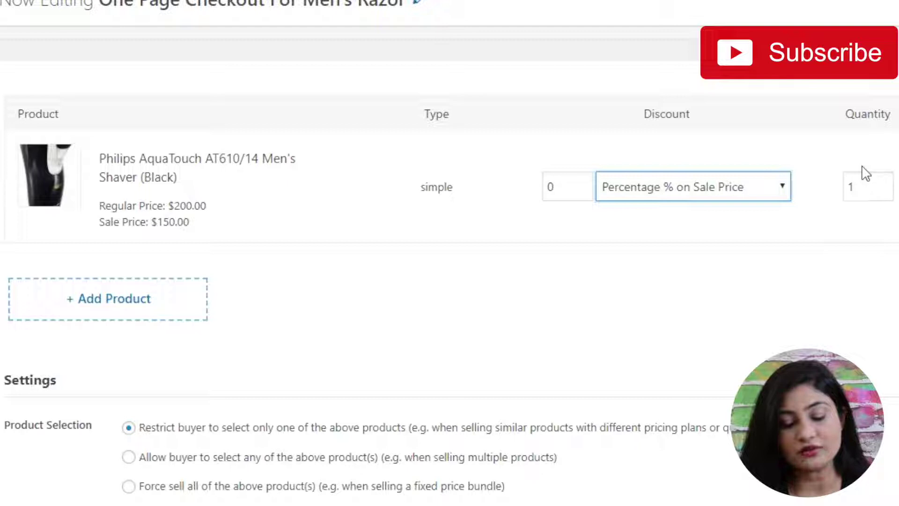
pyautogui.scroll(-1, 212, 208)
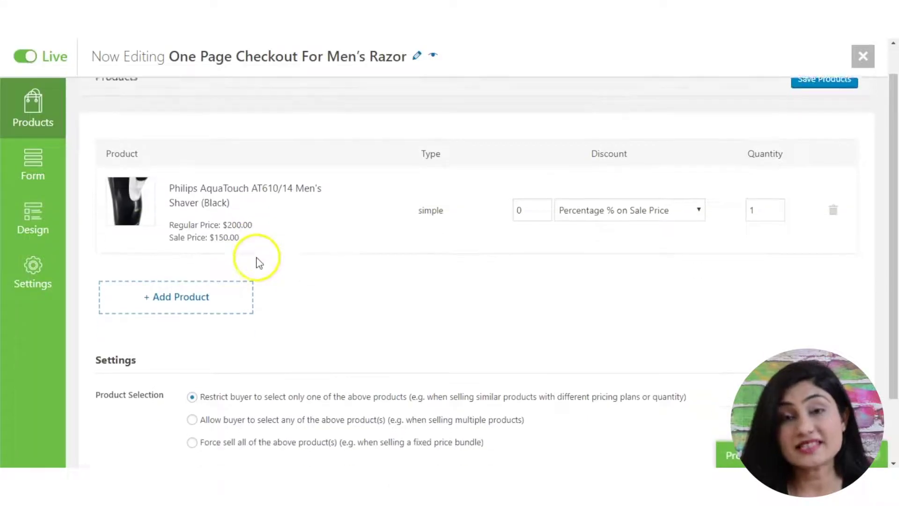
# In the form fields, reorder Basic Info to First Name, Last Name, then Email.
pyautogui.click(30, 172)
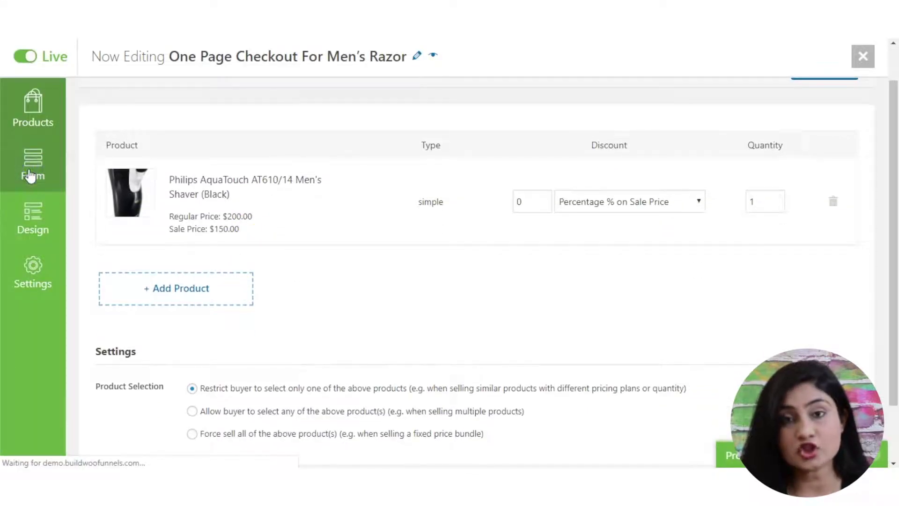
pyautogui.scroll(-2, 321, 162)
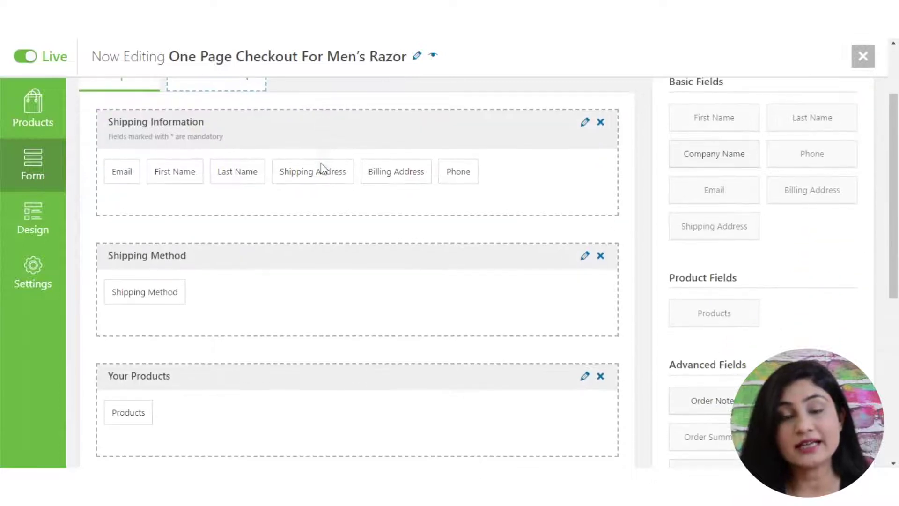
pyautogui.scroll(-5, 321, 161)
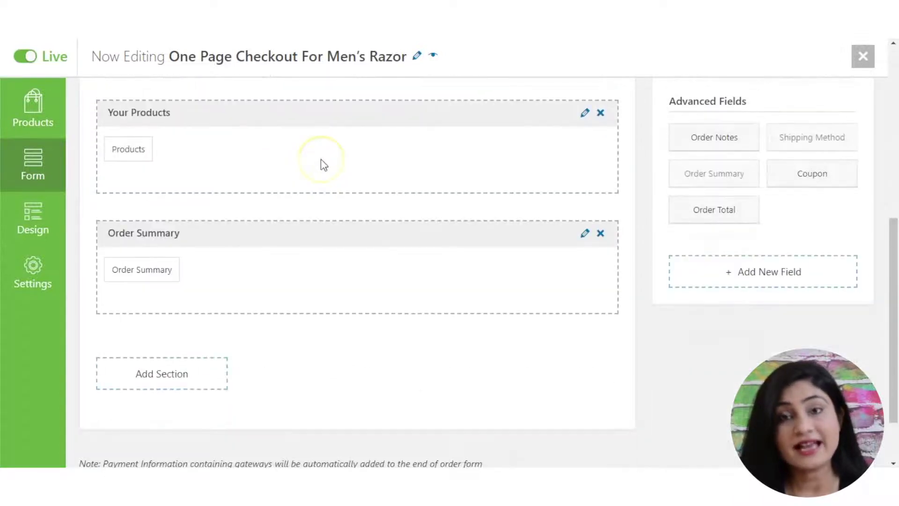
pyautogui.scroll(2, 321, 158)
pyautogui.scroll(-3, 321, 158)
pyautogui.scroll(5, 321, 158)
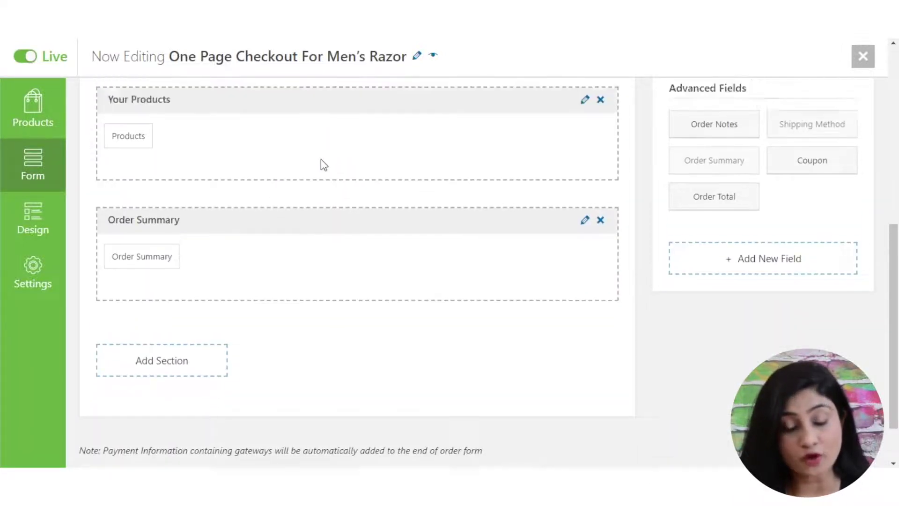
pyautogui.scroll(1, 321, 159)
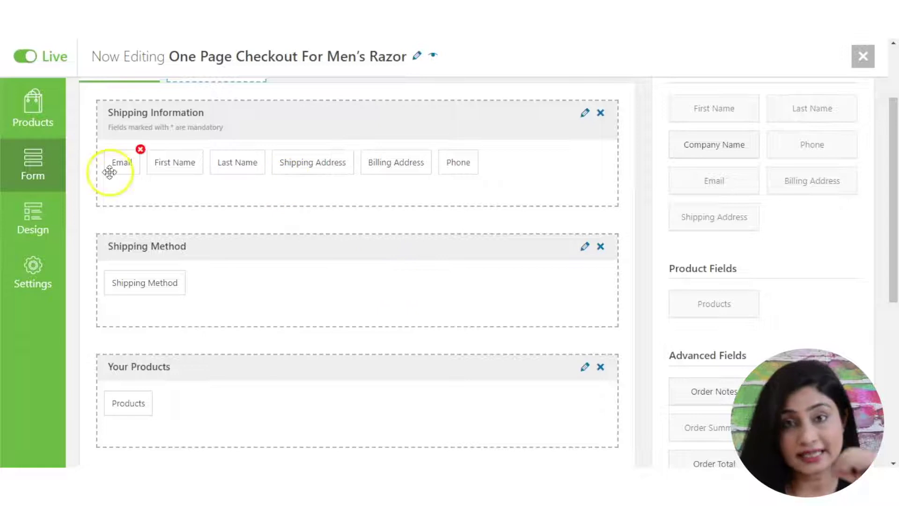
pyautogui.moveTo(164, 164)
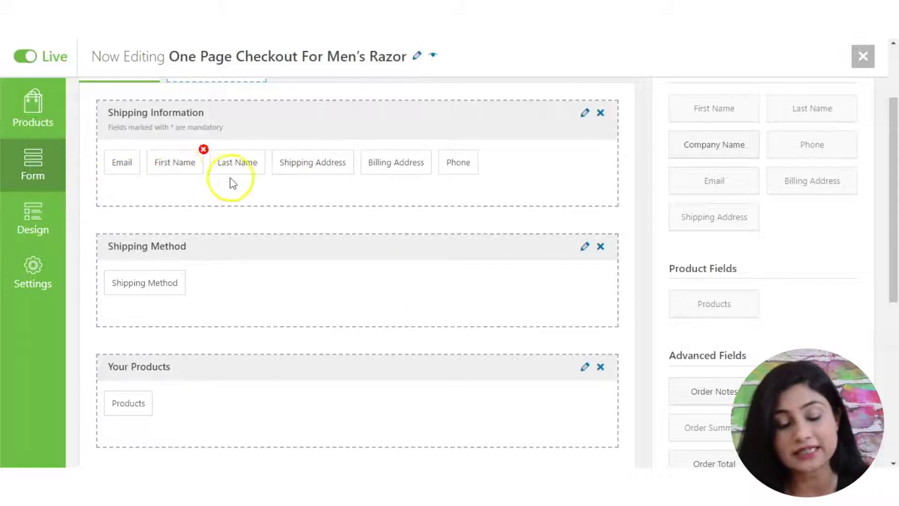
pyautogui.moveTo(181, 167)
pyautogui.mouseDown()
pyautogui.moveTo(130, 152)
pyautogui.moveTo(125, 164)
pyautogui.moveTo(188, 165)
pyautogui.moveTo(173, 160)
pyautogui.mouseUp()
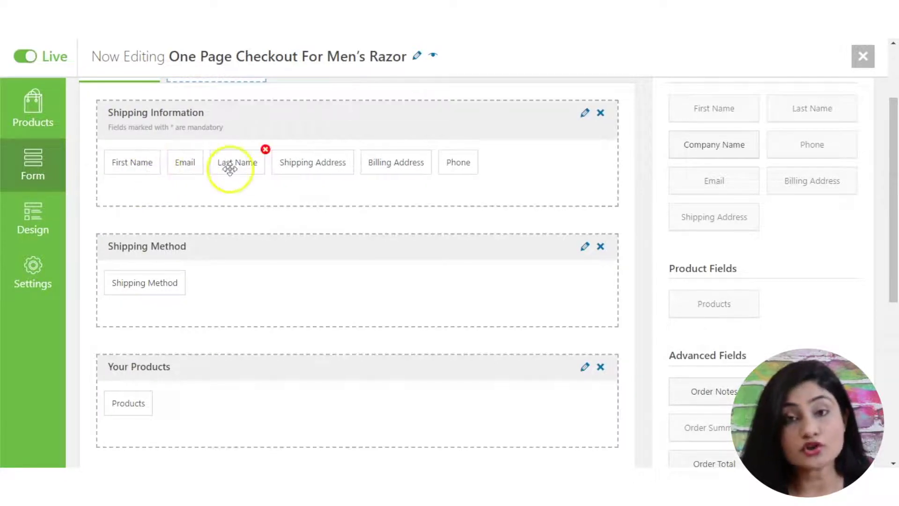
pyautogui.moveTo(229, 166); pyautogui.dragTo(171, 157)
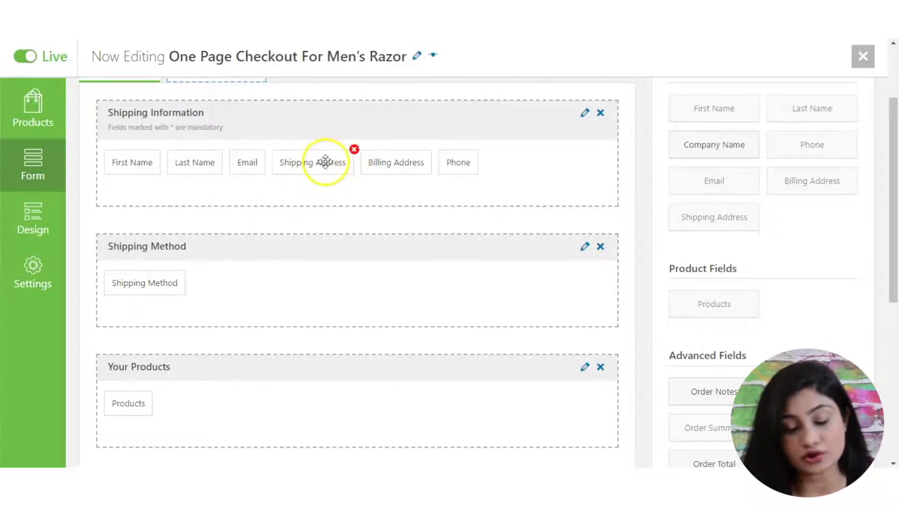
# Move Shipping Address under Shipping Method and delete the Billing Address field.
pyautogui.moveTo(304, 185); pyautogui.dragTo(236, 286)
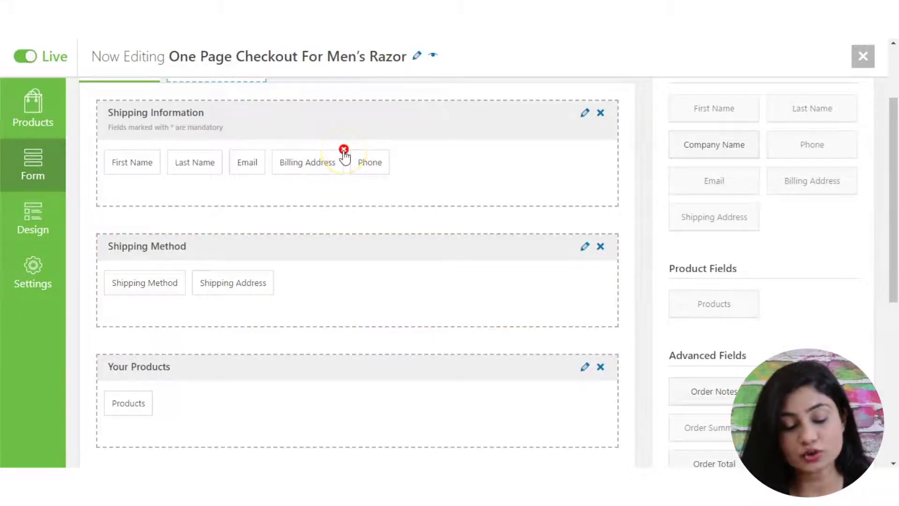
pyautogui.click(343, 151)
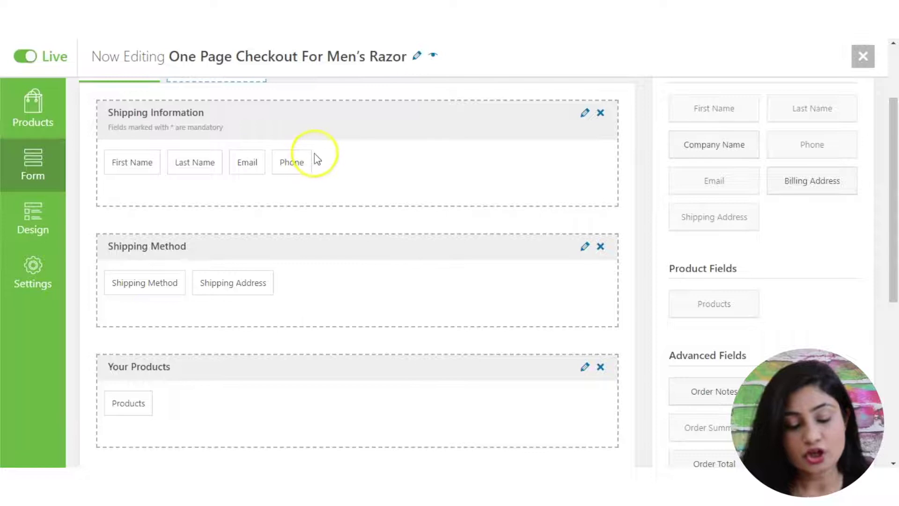
pyautogui.moveTo(312, 151)
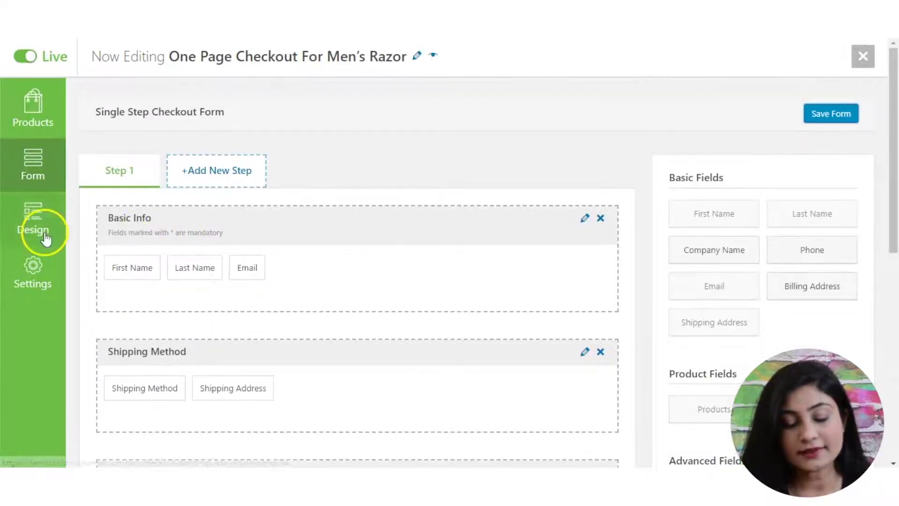
# Switch the design to Embed The Checkout Form, activate Embed Forms 1 and customize it.
pyautogui.click(44, 231)
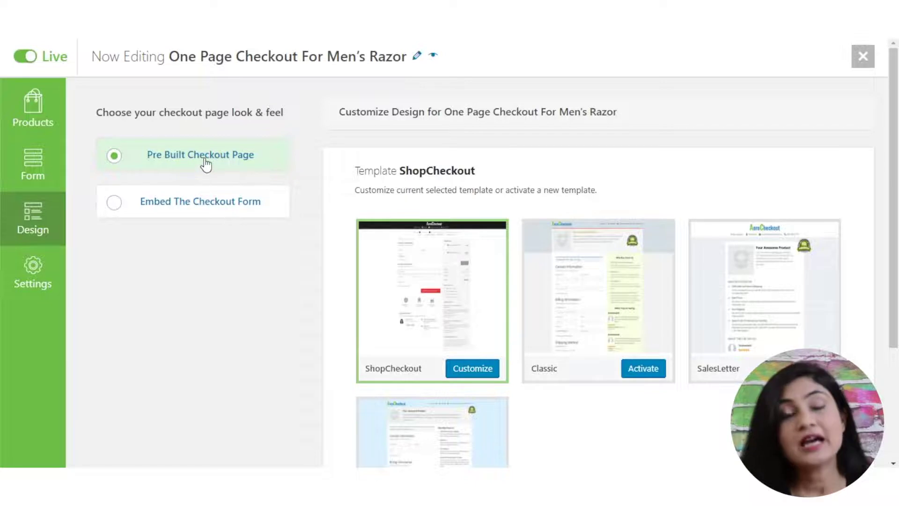
pyautogui.click(192, 214)
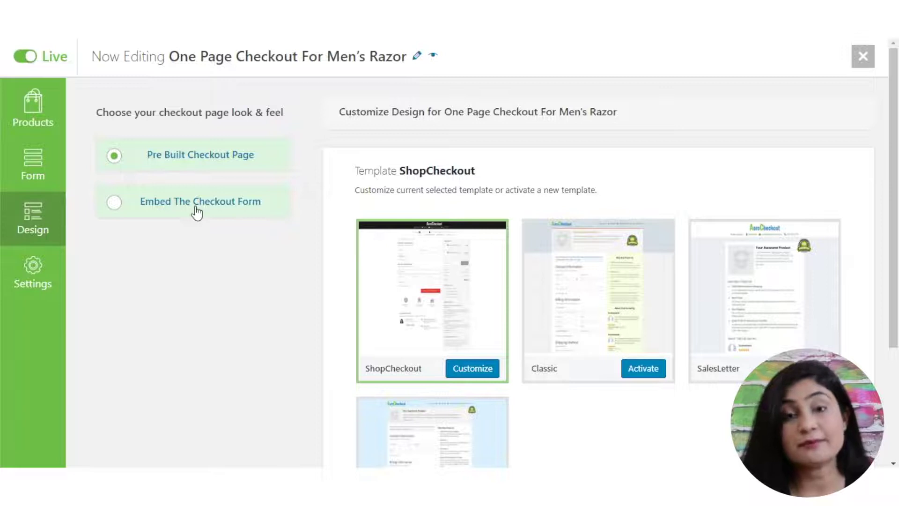
pyautogui.click(196, 212)
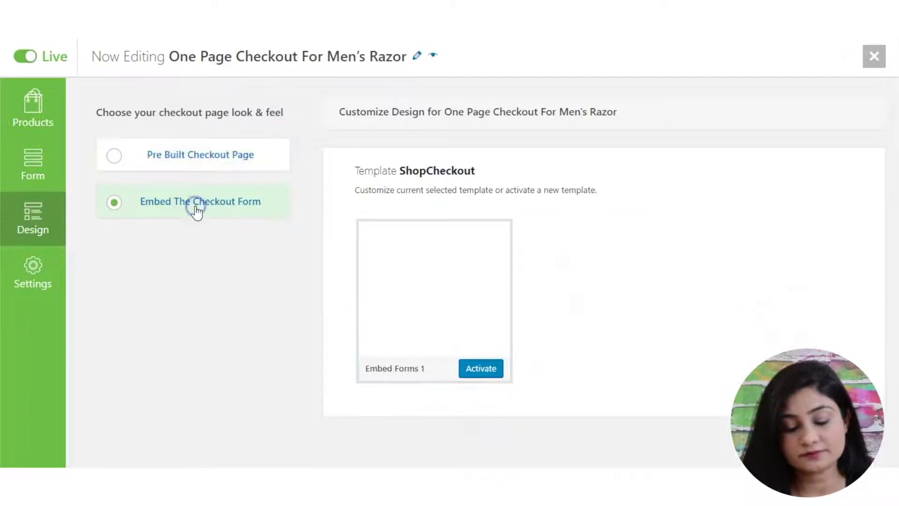
pyautogui.click(477, 369)
pyautogui.click(476, 370)
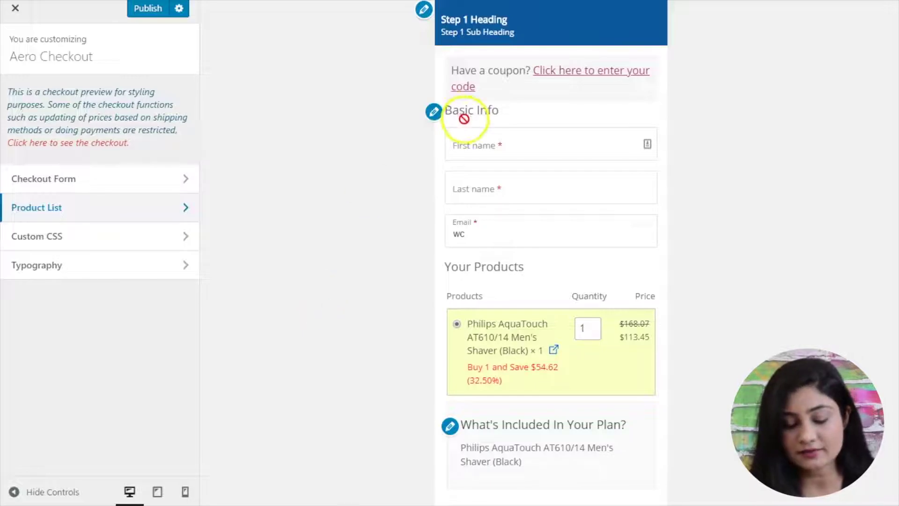
pyautogui.scroll(-15, 381, 301)
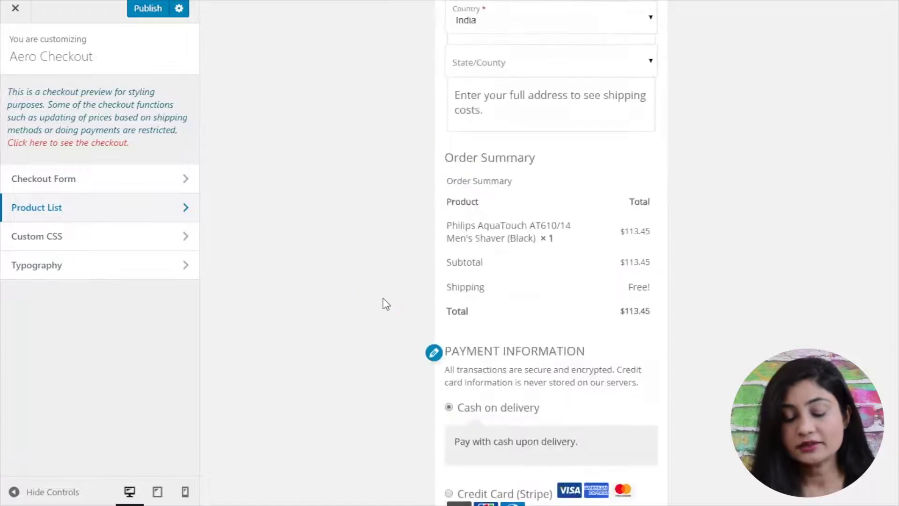
pyautogui.scroll(-3, 385, 304)
pyautogui.scroll(15, 386, 305)
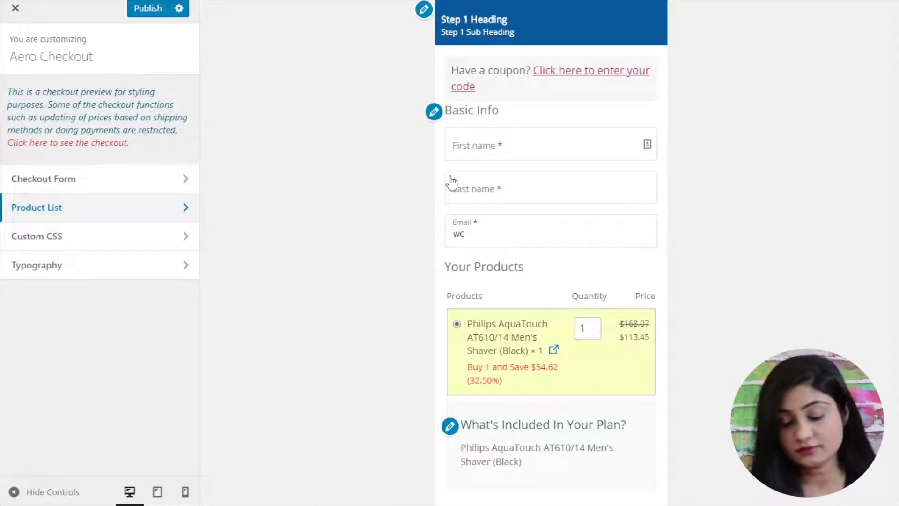
pyautogui.scroll(-3, 451, 182)
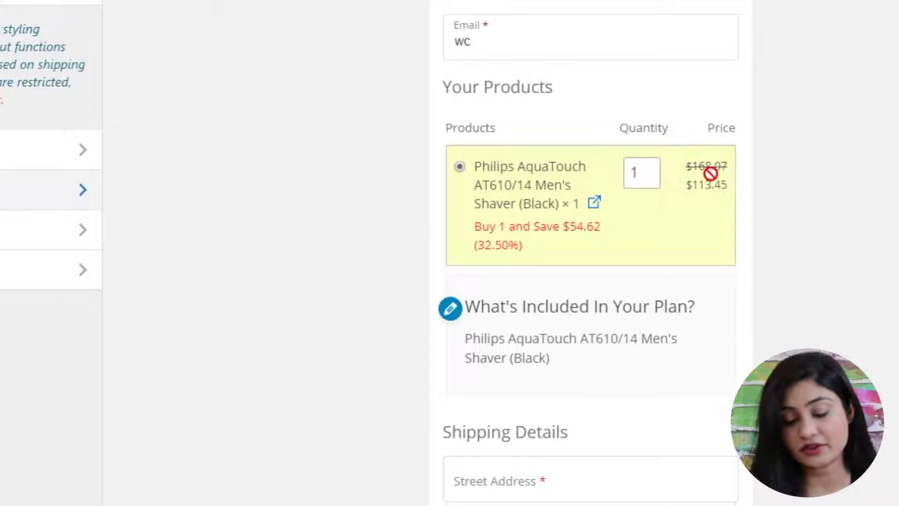
pyautogui.scroll(-15, 710, 174)
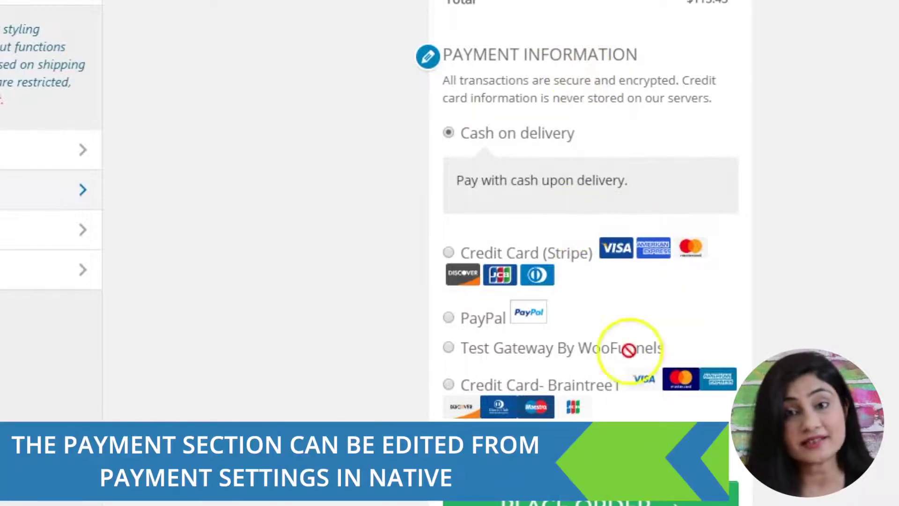
pyautogui.scroll(20, 381, 316)
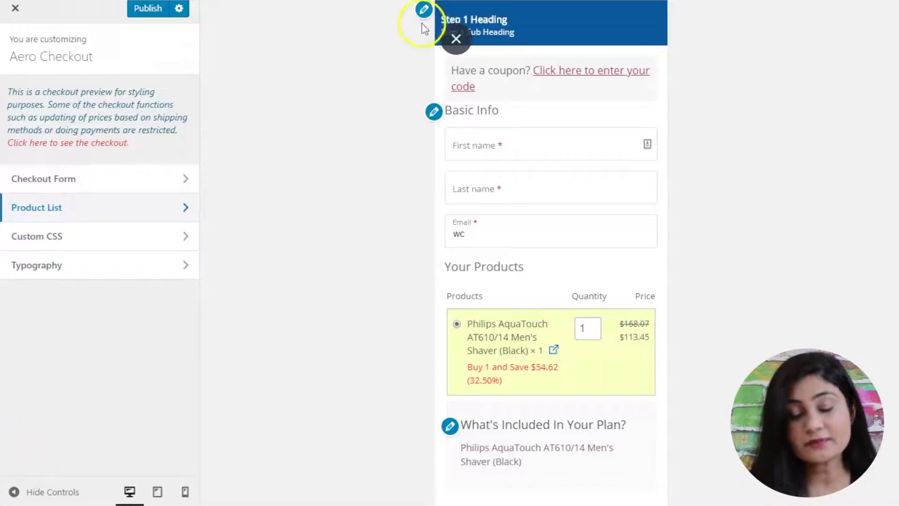
# Set form max width to 362, heading 'Complete Your Purchase', sub heading 'Where should we ship it?'.
pyautogui.click(424, 9)
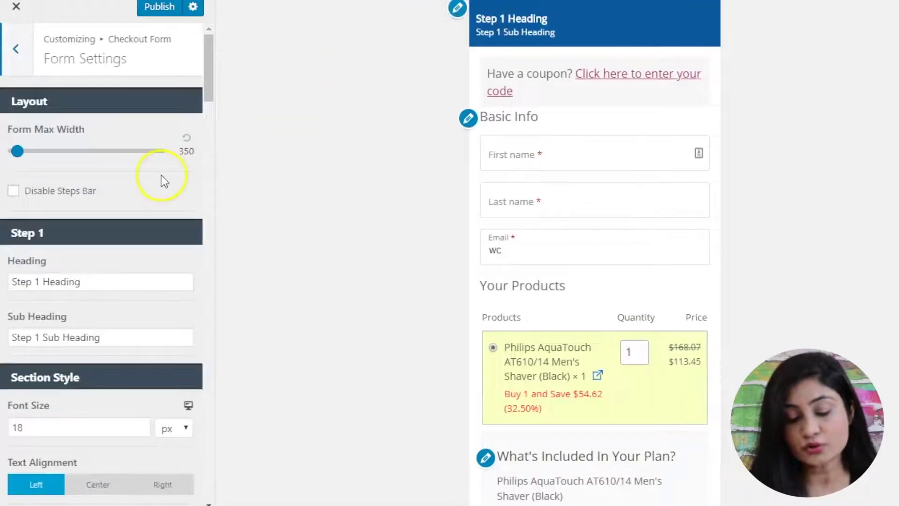
pyautogui.moveTo(17, 158); pyautogui.dragTo(20, 159)
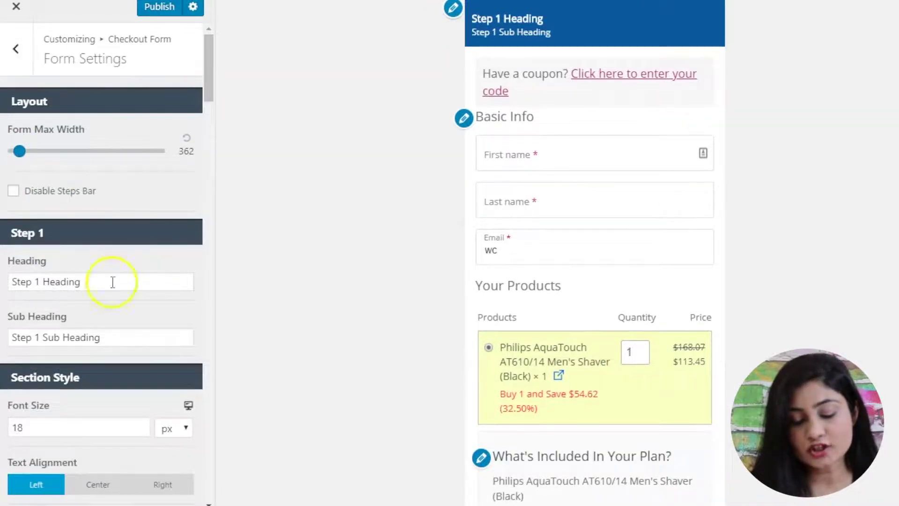
pyautogui.tripleClick(86, 285)
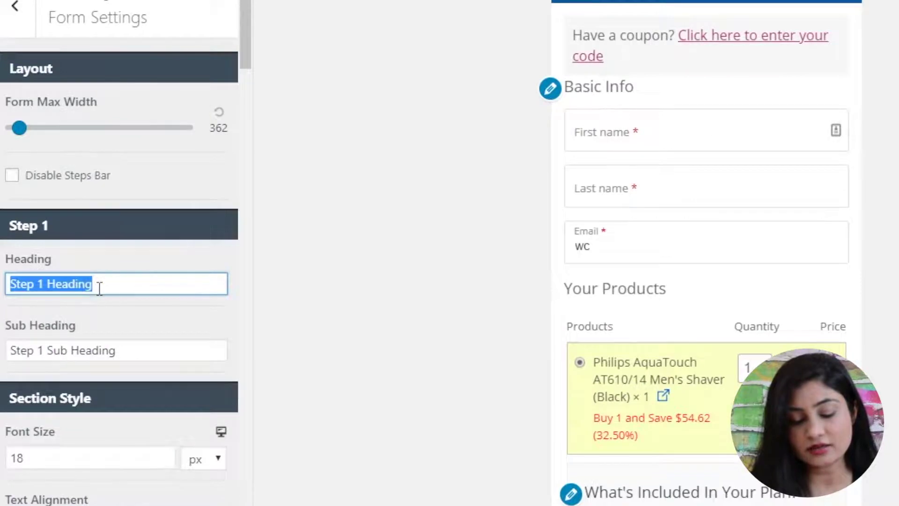
pyautogui.write('Ci')
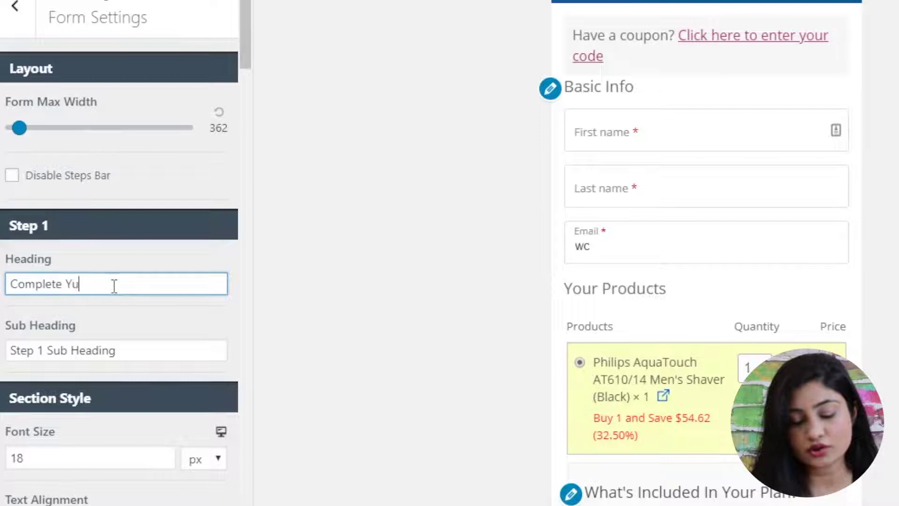
pyautogui.write('mplete Your Order')
pyautogui.press('Tab')
pyautogui.write('Where sho')
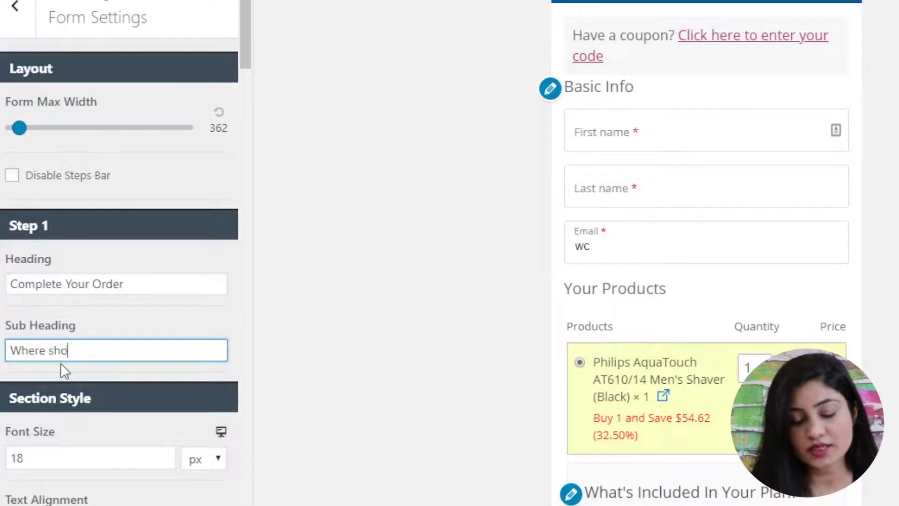
pyautogui.write('uld we ship it')
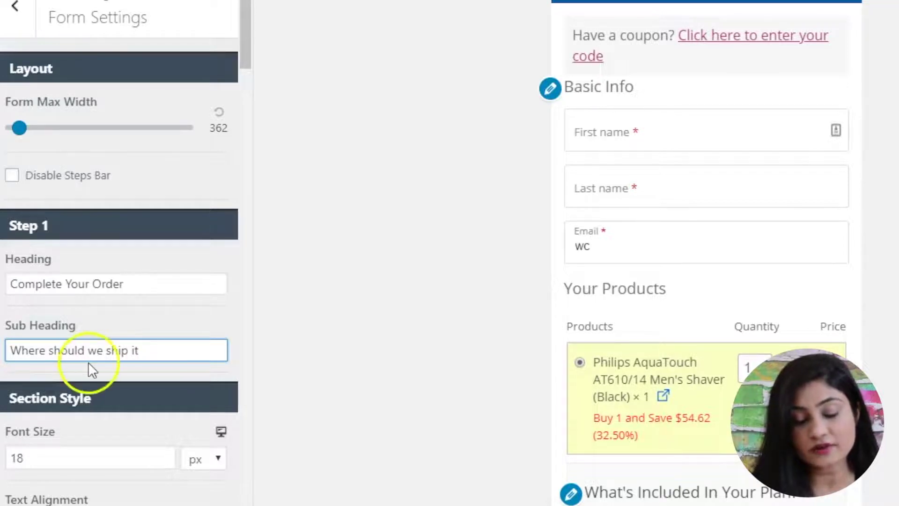
pyautogui.click(146, 347)
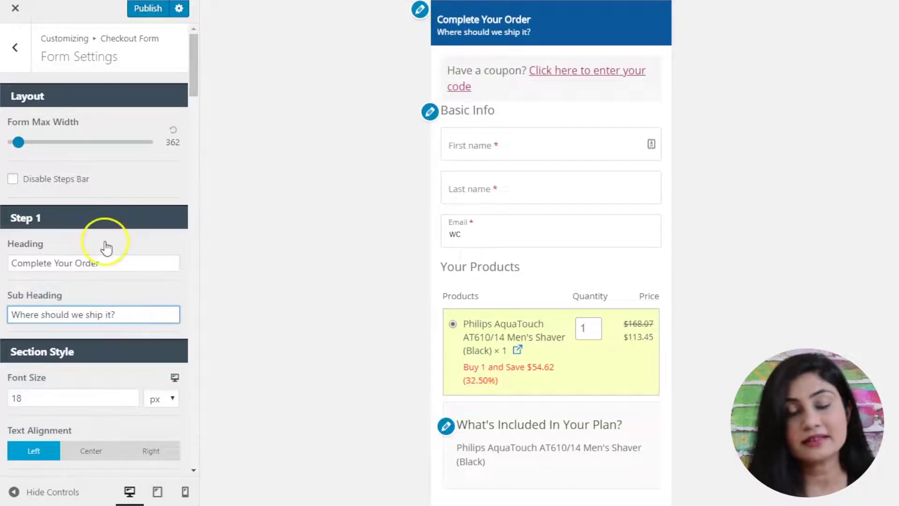
# Publish the customized embedded form and close the customizer.
pyautogui.scroll(-4, 107, 248)
pyautogui.scroll(-3, 107, 249)
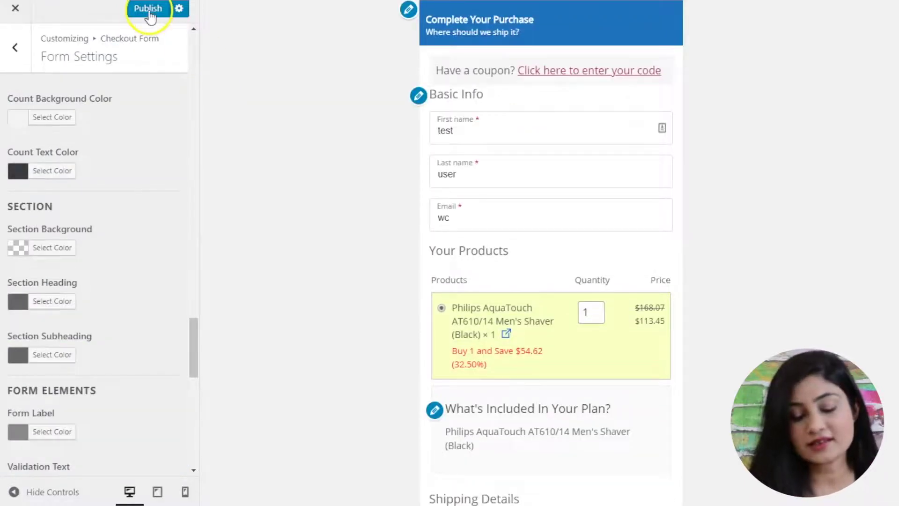
pyautogui.click(149, 17)
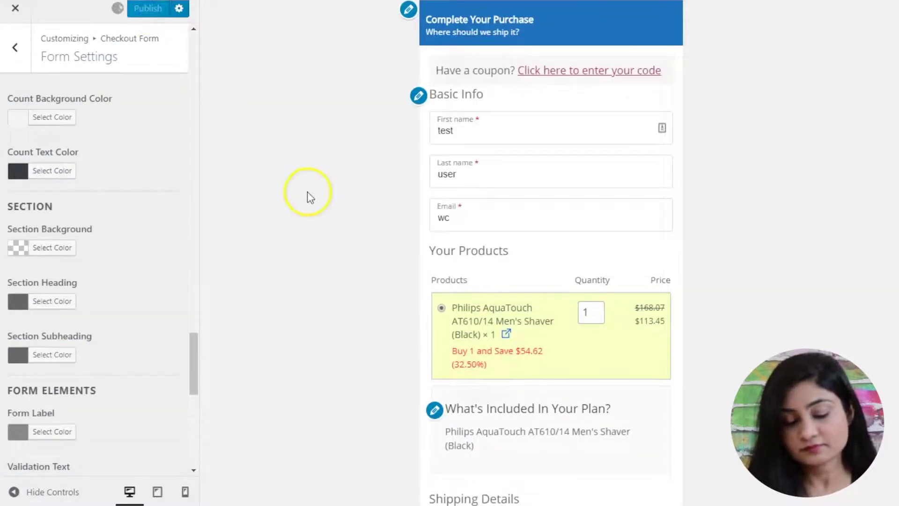
pyautogui.click(14, 9)
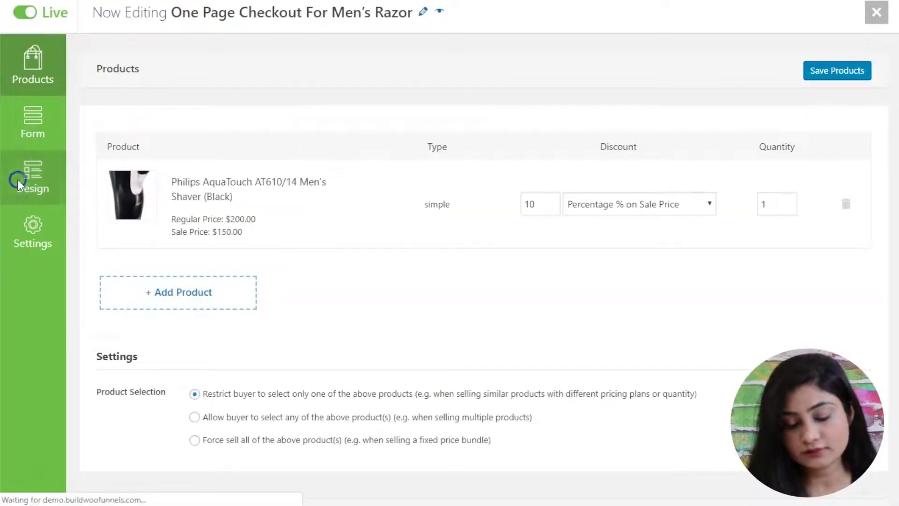
# Copy the Embed Forms 1 shortcode [wfacp_forms id='6242'] from the Design section.
pyautogui.click(19, 179)
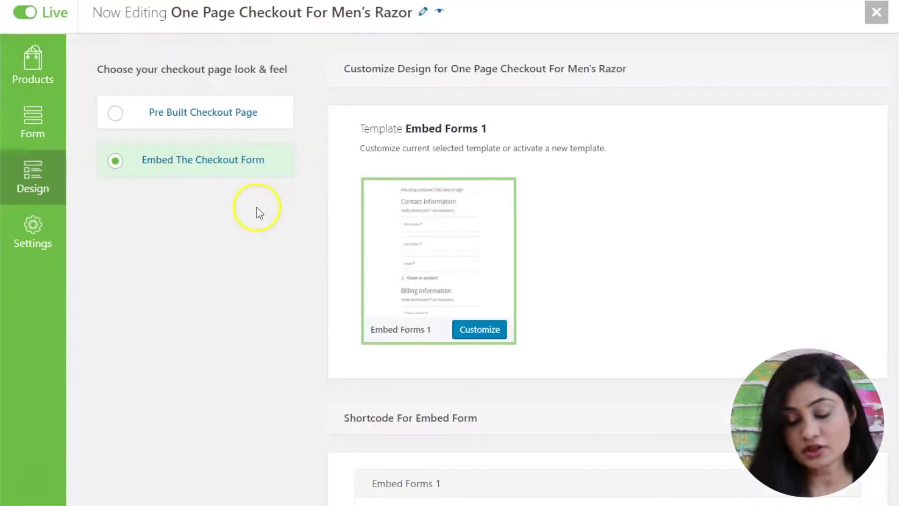
pyautogui.scroll(-5, 259, 211)
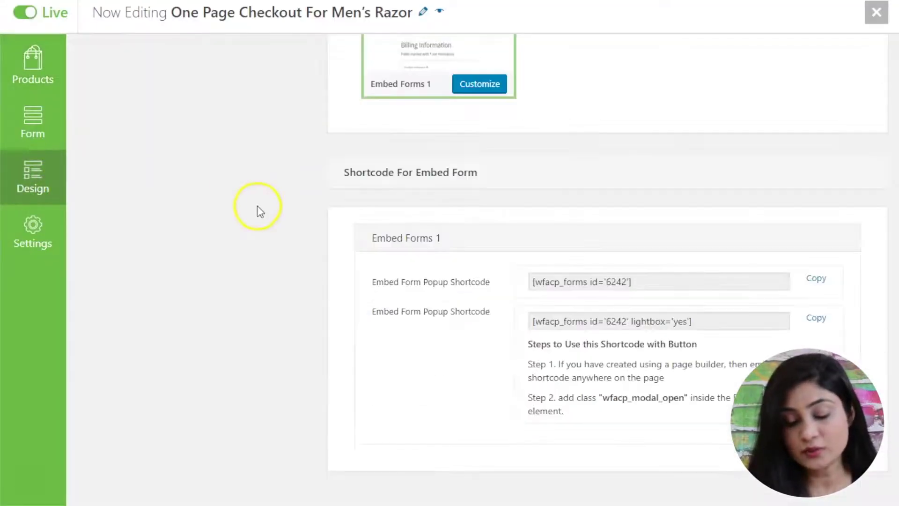
pyautogui.click(582, 287)
pyautogui.hotkey('ctrl', 'c')
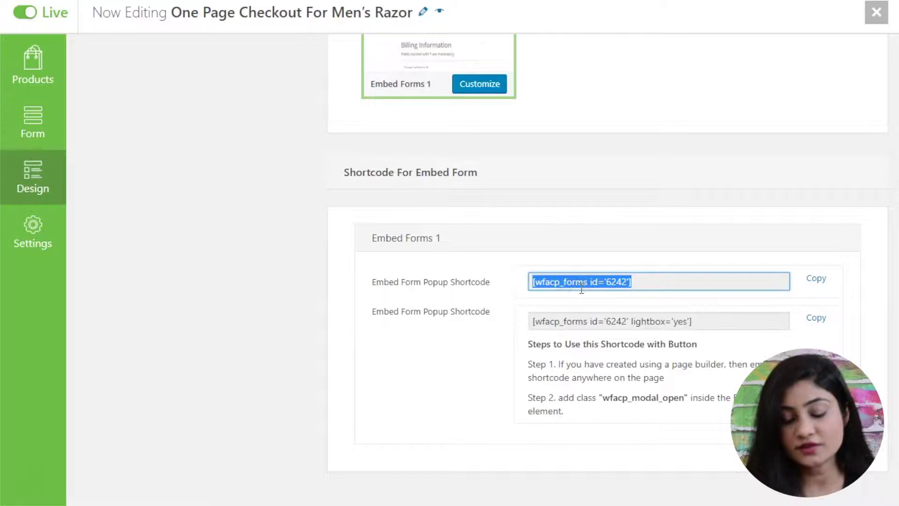
pyautogui.click(582, 289)
pyautogui.scroll(4, 348, 297)
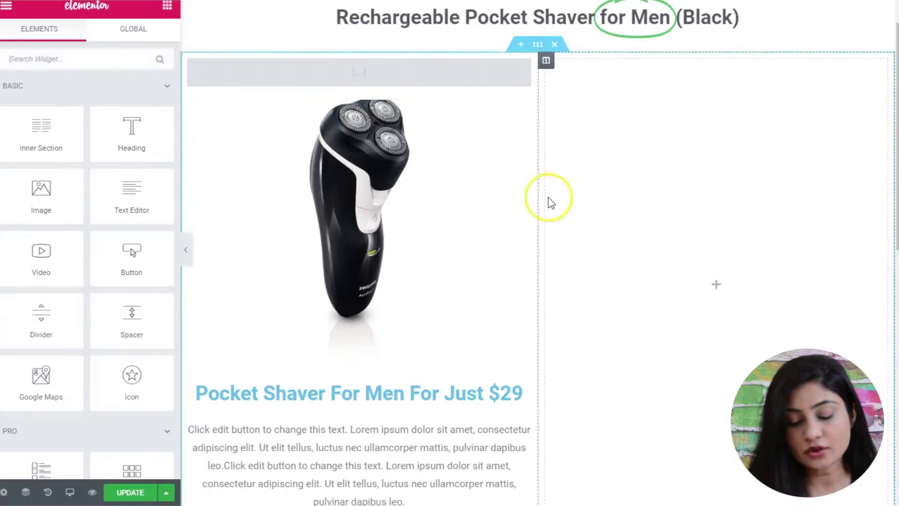
# Search 'sho' and drop a Shortcode widget into the sales page's empty right column.
pyautogui.scroll(-3, 548, 201)
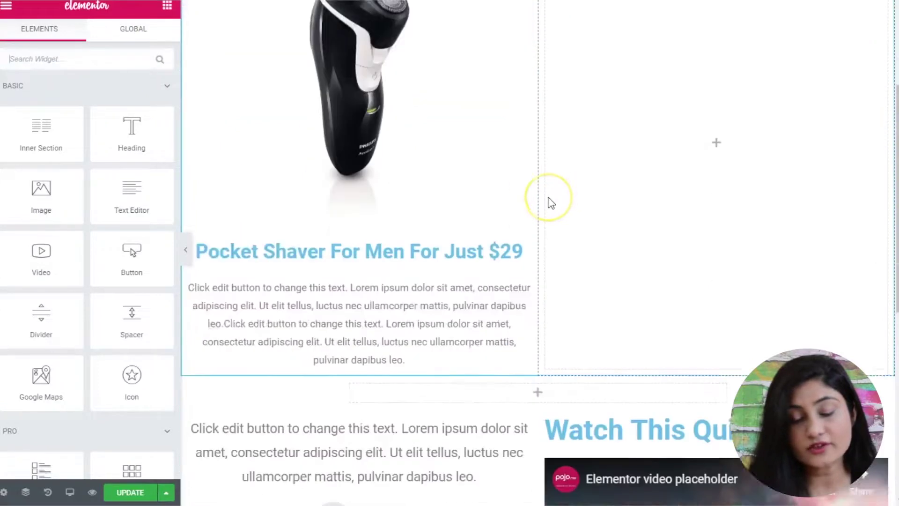
pyautogui.scroll(-3, 551, 202)
pyautogui.scroll(7, 550, 202)
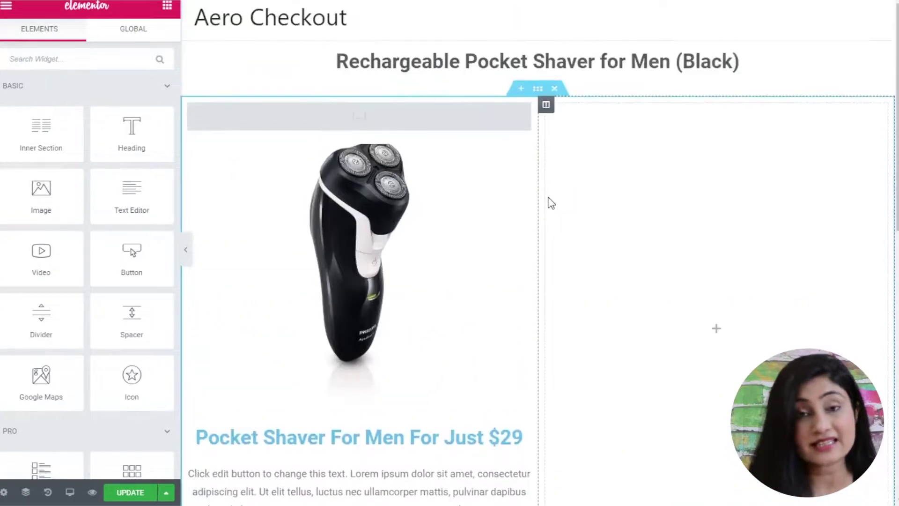
pyautogui.scroll(-1, 548, 200)
pyautogui.click(66, 61)
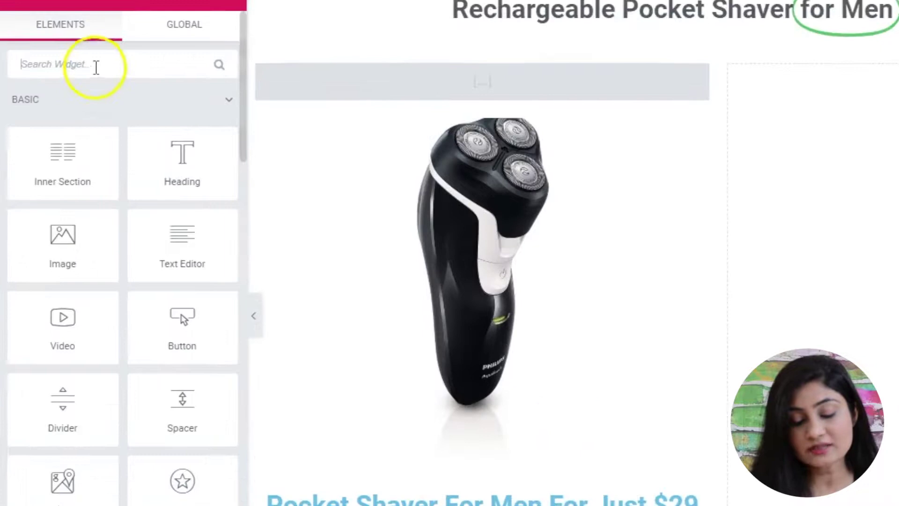
pyautogui.click(94, 61)
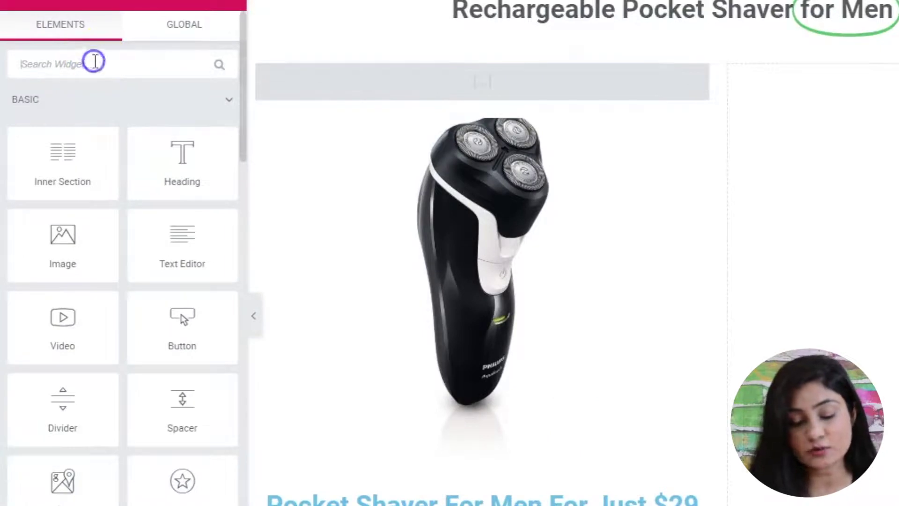
pyautogui.write('sho')
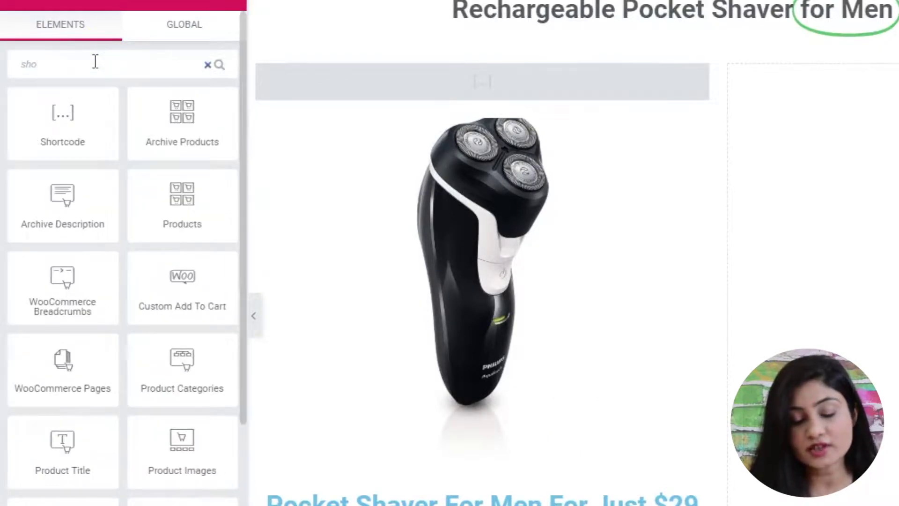
pyautogui.moveTo(62, 115); pyautogui.dragTo(898, 333)
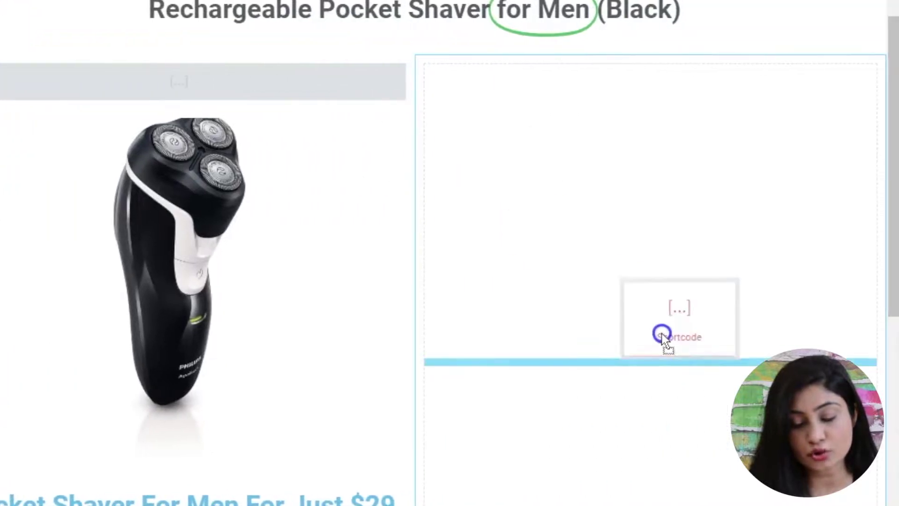
pyautogui.moveTo(662, 334); pyautogui.dragTo(651, 353)
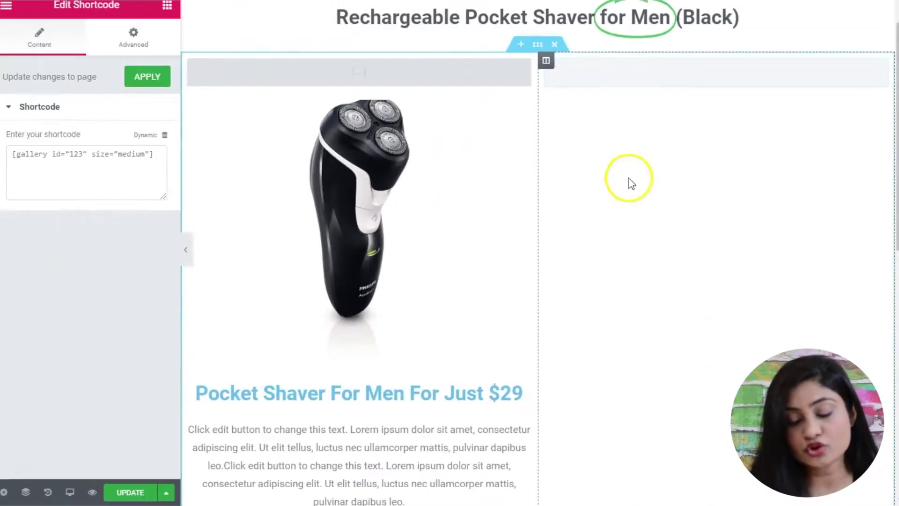
# Paste [wfacp_forms id='6242'] into the Shortcode widget and apply it to the preview.
pyautogui.click(66, 161)
pyautogui.hotkey('ctrl', 'v')
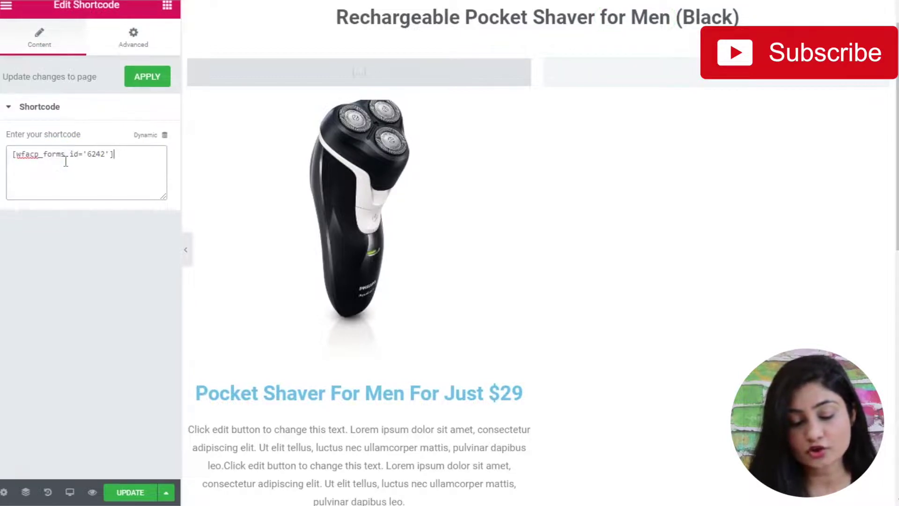
pyautogui.click(149, 78)
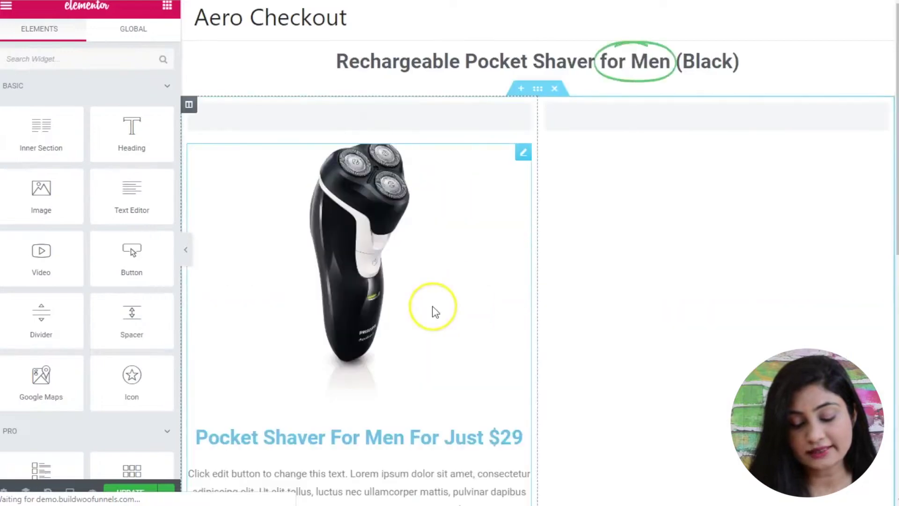
pyautogui.scroll(-2, 432, 309)
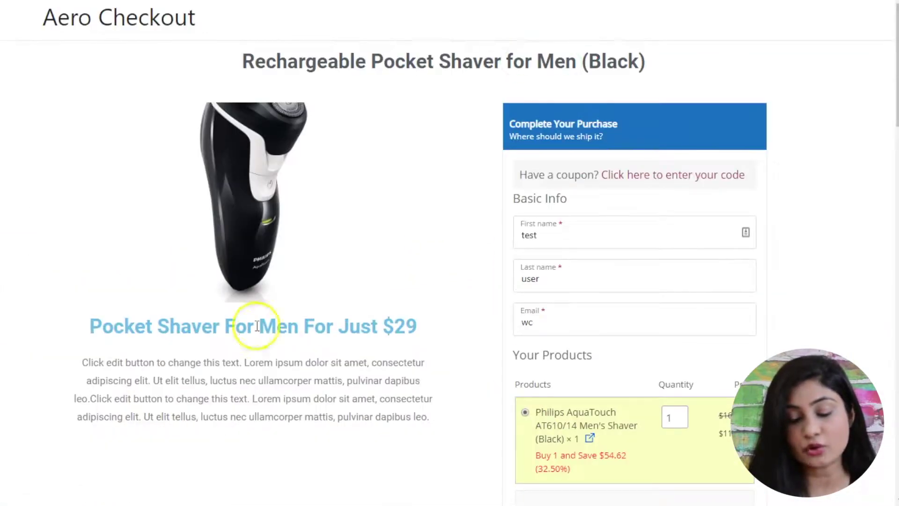
# Scroll the live sales page through the embedded checkout form, from Basic Info down to Place Order.
pyautogui.scroll(-10, 455, 269)
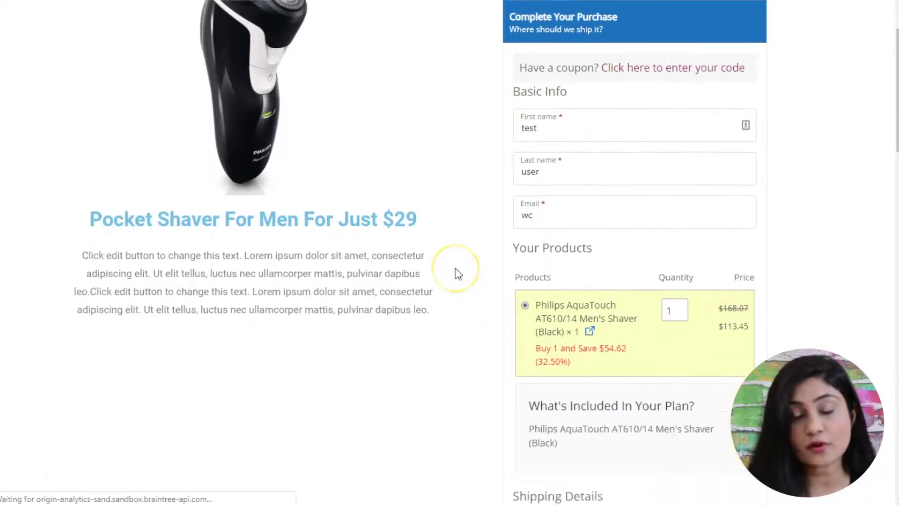
pyautogui.scroll(-15, 455, 269)
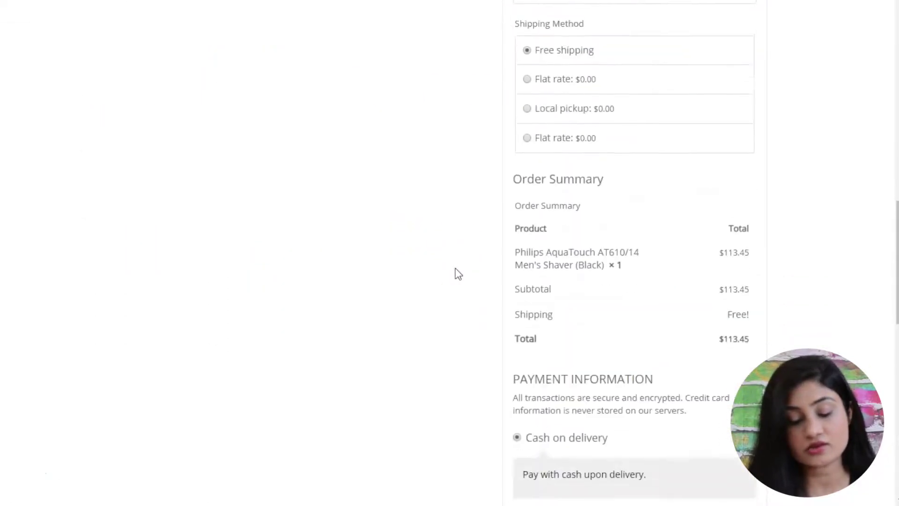
pyautogui.scroll(-4, 455, 269)
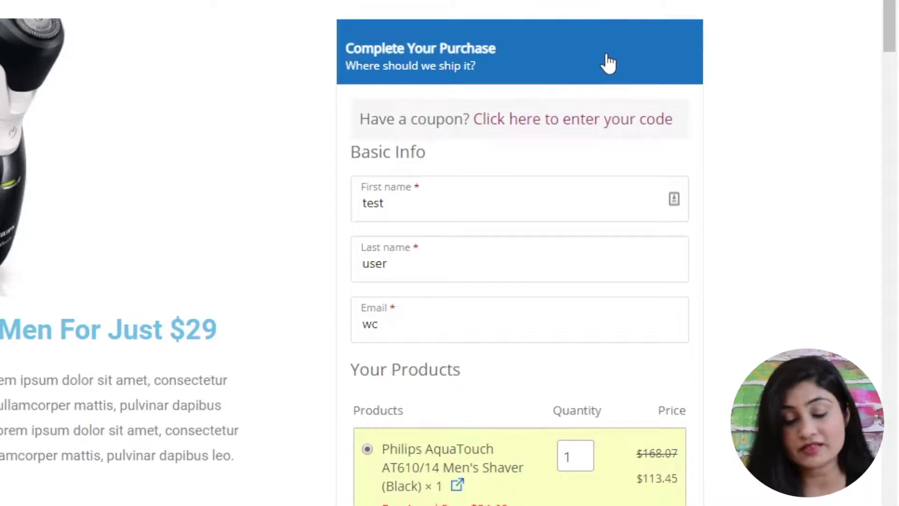
pyautogui.scroll(-6, 263, 255)
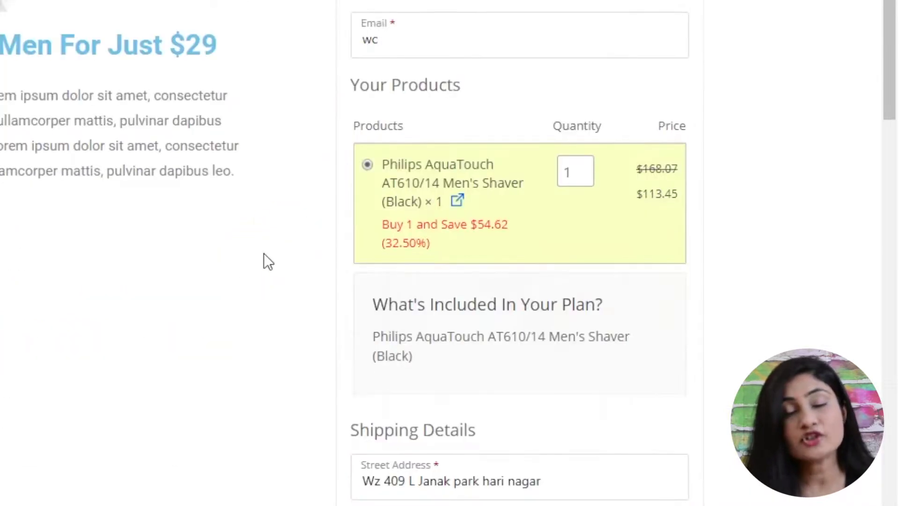
pyautogui.scroll(-3, 263, 254)
pyautogui.scroll(-10, 263, 254)
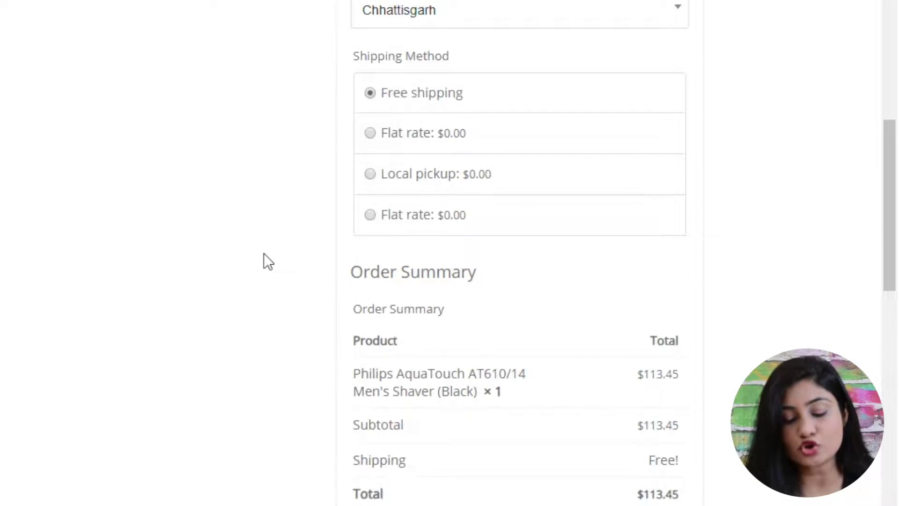
pyautogui.scroll(-12, 263, 253)
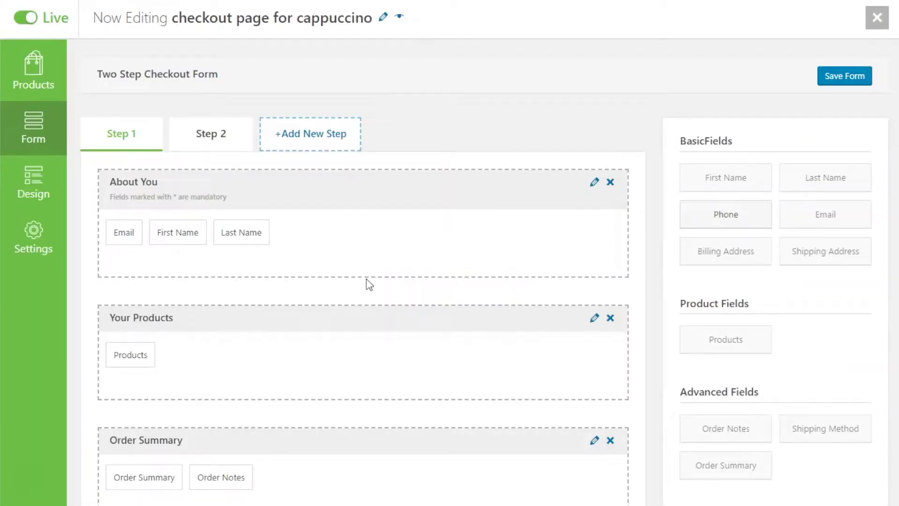
# Compare the cappuccino form's Step 2 shipping/billing sections with Step 1's About You, Products and Order Summary.
pyautogui.click(202, 144)
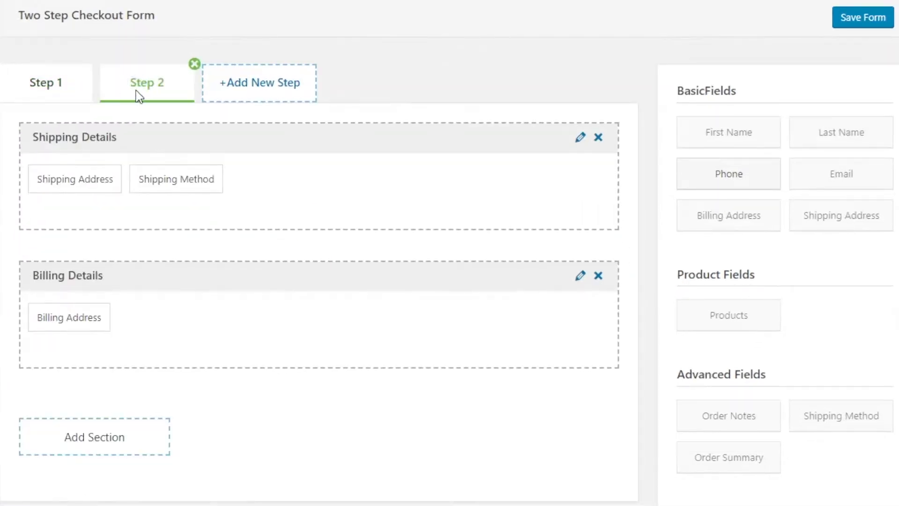
pyautogui.click(62, 84)
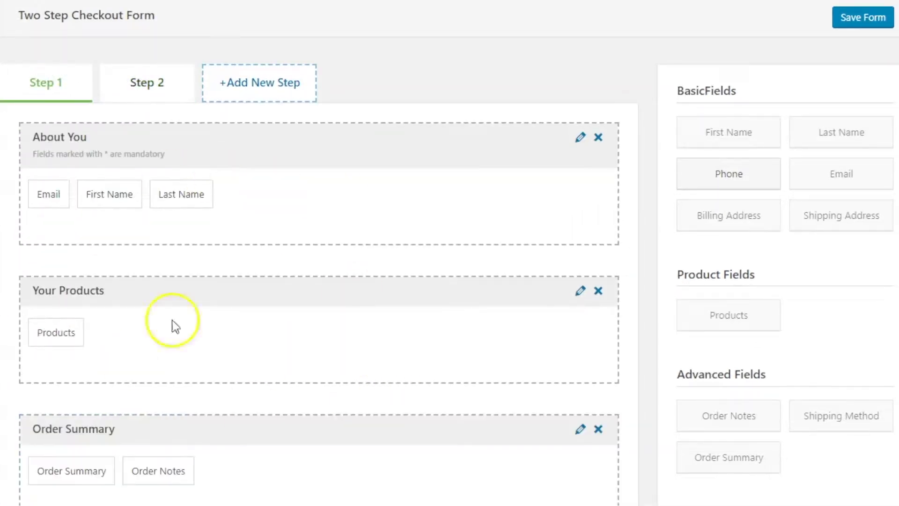
pyautogui.click(147, 89)
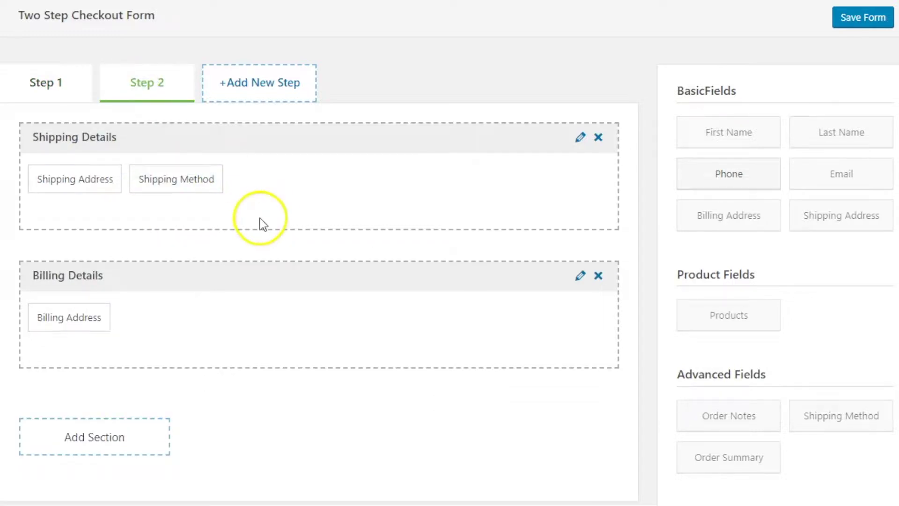
pyautogui.click(50, 87)
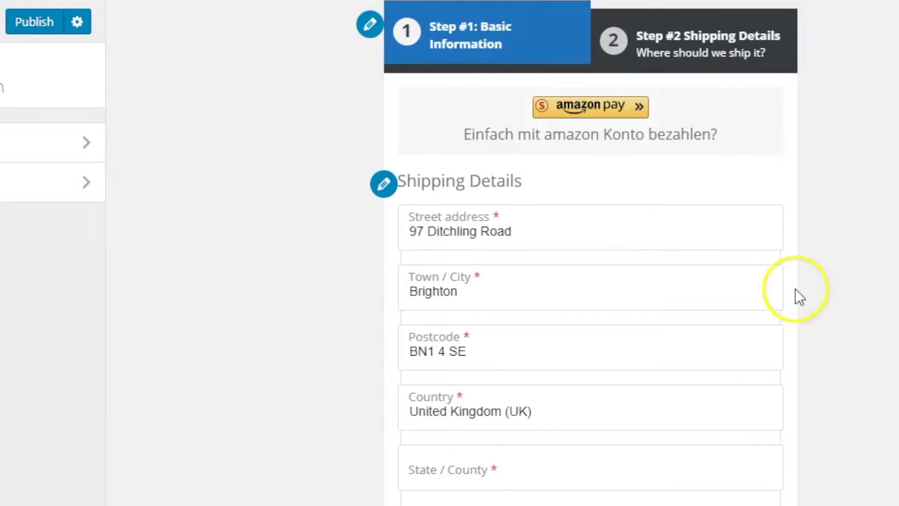
# Scroll the two-step preview down to Payment Information, then back up to Shipping Details.
pyautogui.scroll(-10, 795, 288)
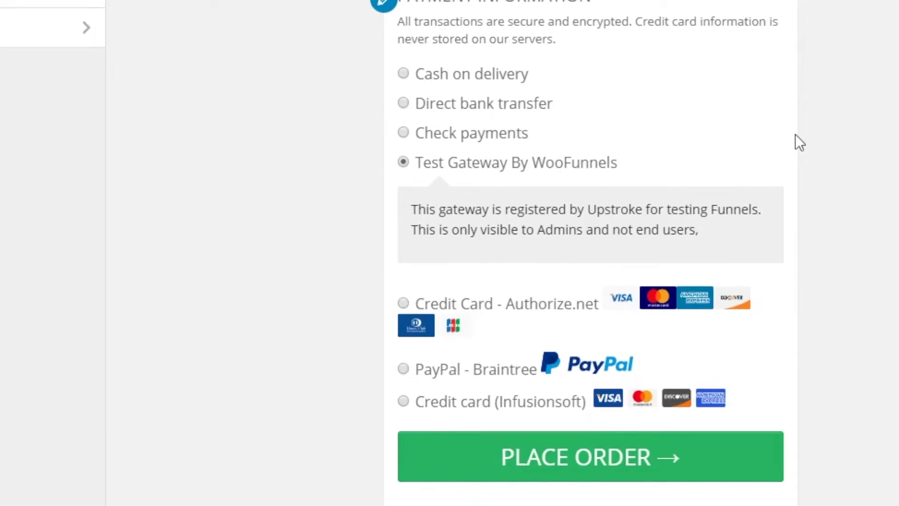
pyautogui.scroll(1, 795, 134)
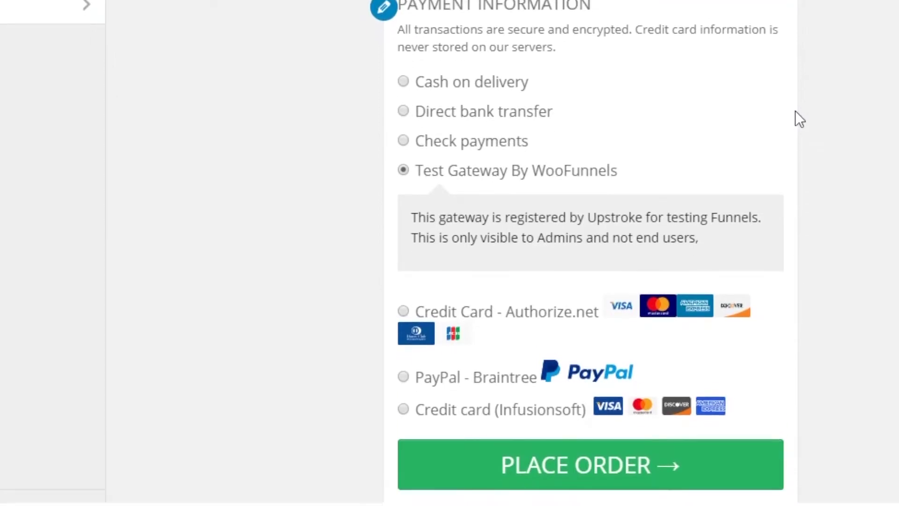
pyautogui.scroll(5, 795, 110)
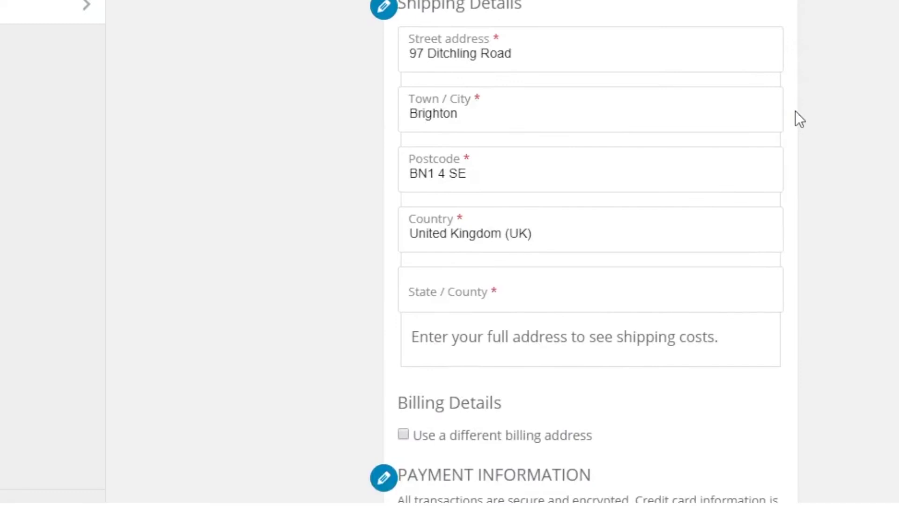